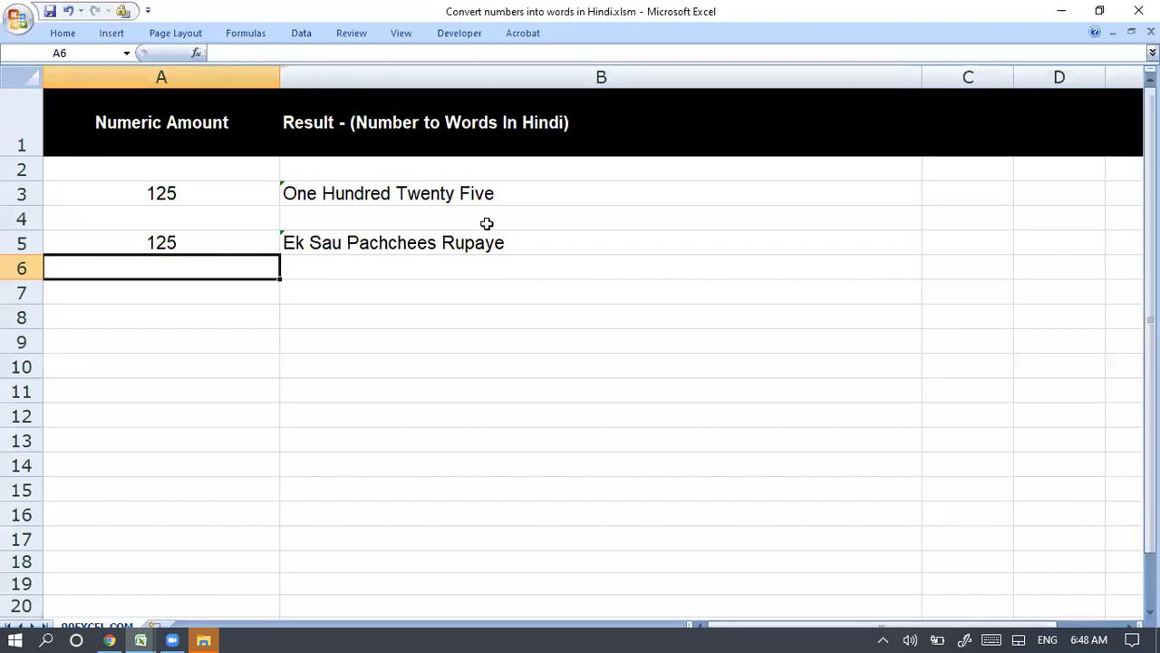
Step: Inspect the existing 125 amounts and their SpellNumber and Hinditext formulas, recalculating B5
{"action": "left_click", "coordinate": [466, 227]}
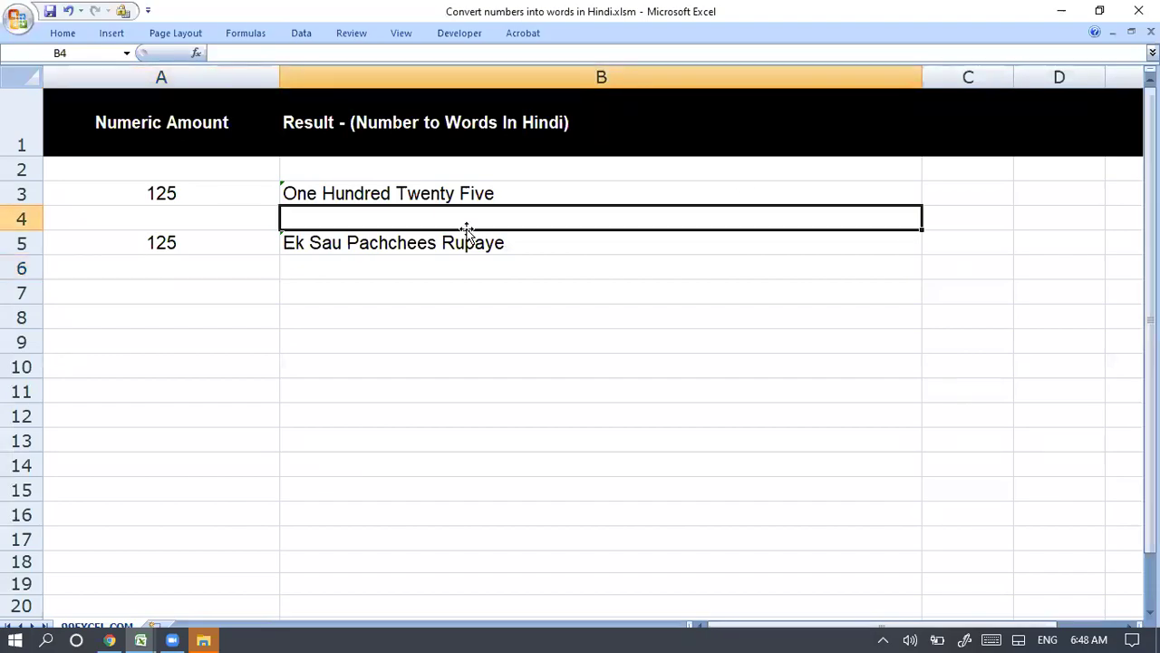
{"action": "key", "text": "Left"}
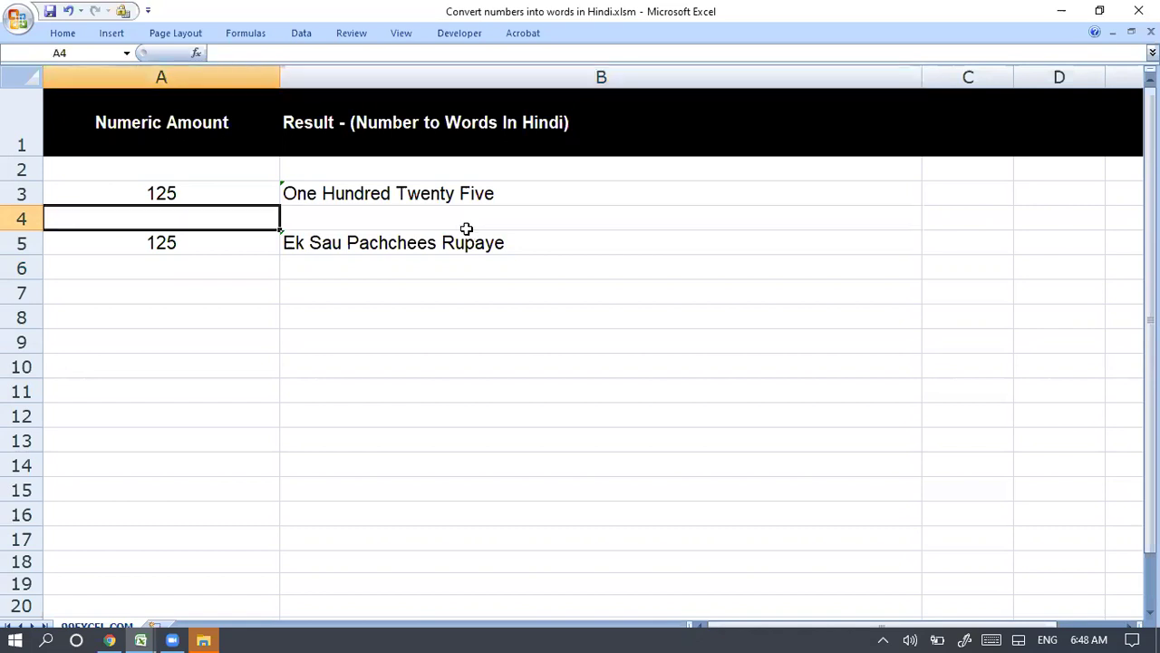
{"action": "key", "text": "Up"}
{"action": "key", "text": "Right"}
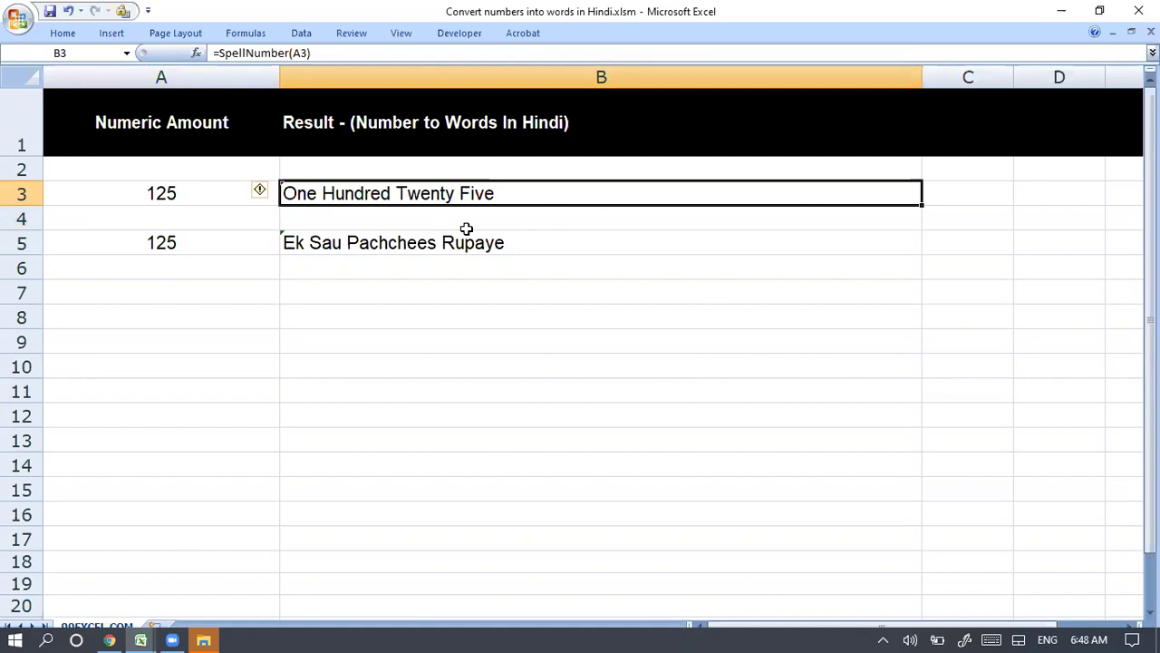
{"action": "key", "text": "Left"}
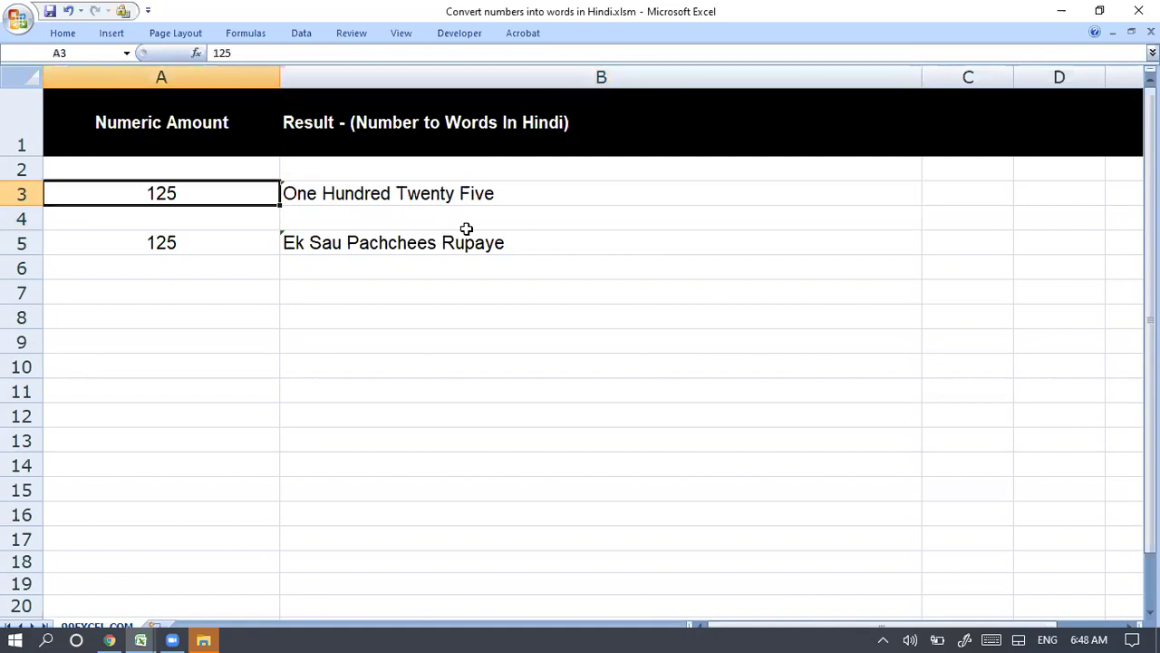
{"action": "key", "text": "Down"}
{"action": "key", "text": "Down"}
{"action": "left_click", "coordinate": [464, 239]}
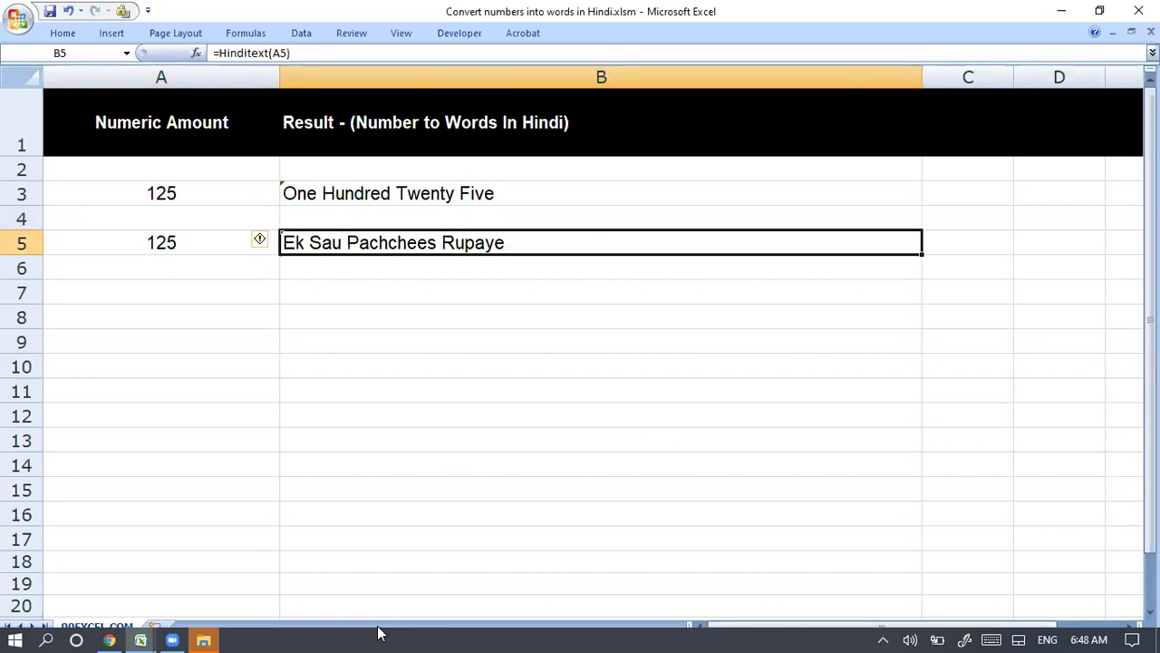
{"action": "key", "text": "F2"}
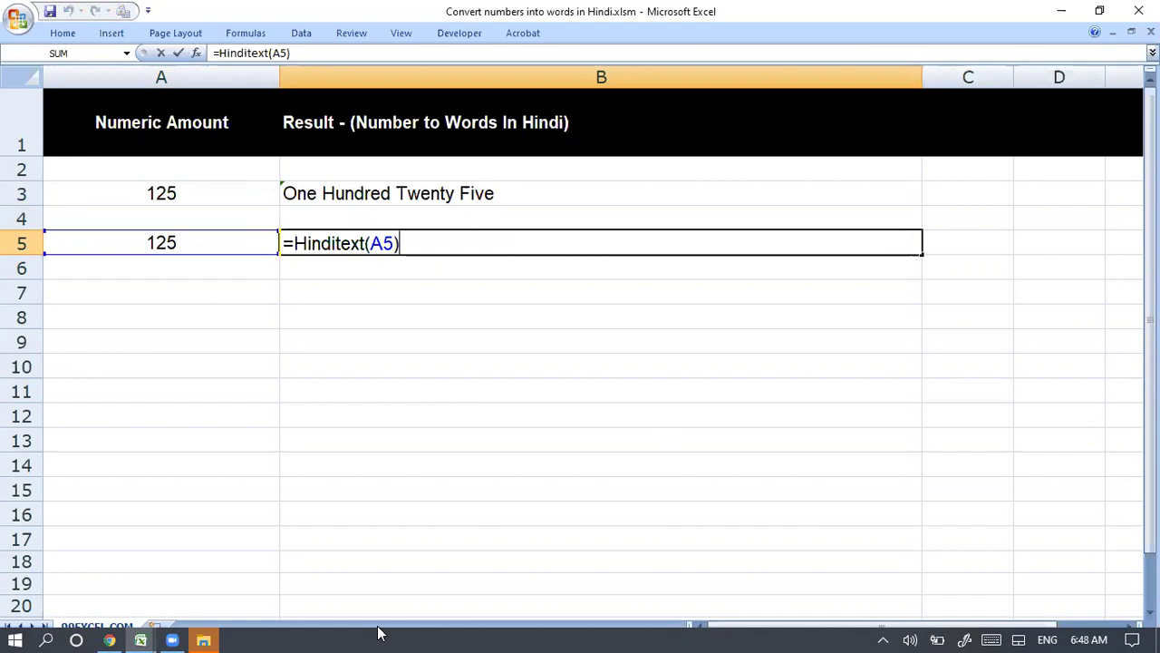
{"action": "key", "text": "ctrl+Return"}
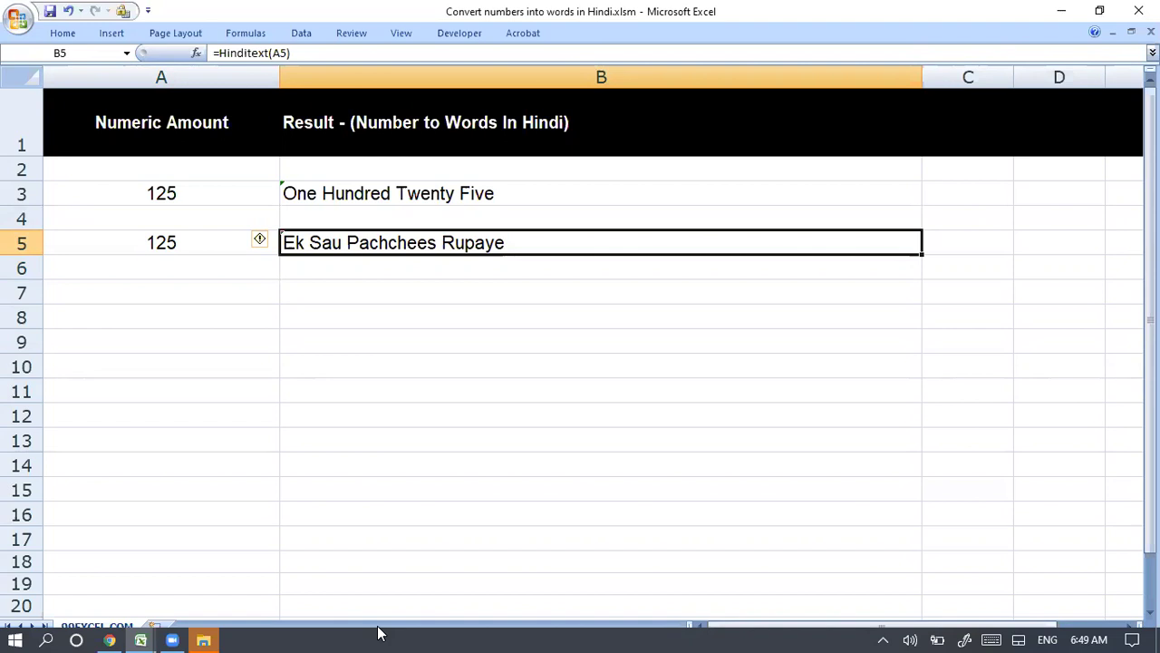
Step: Delete entire rows 2 to 4 holding the old example entries
{"action": "key", "text": "Up"}
{"action": "key", "text": "Up"}
{"action": "key", "text": "Up"}
{"action": "key", "text": "shift+Down"}
{"action": "key", "text": "shift+Down"}
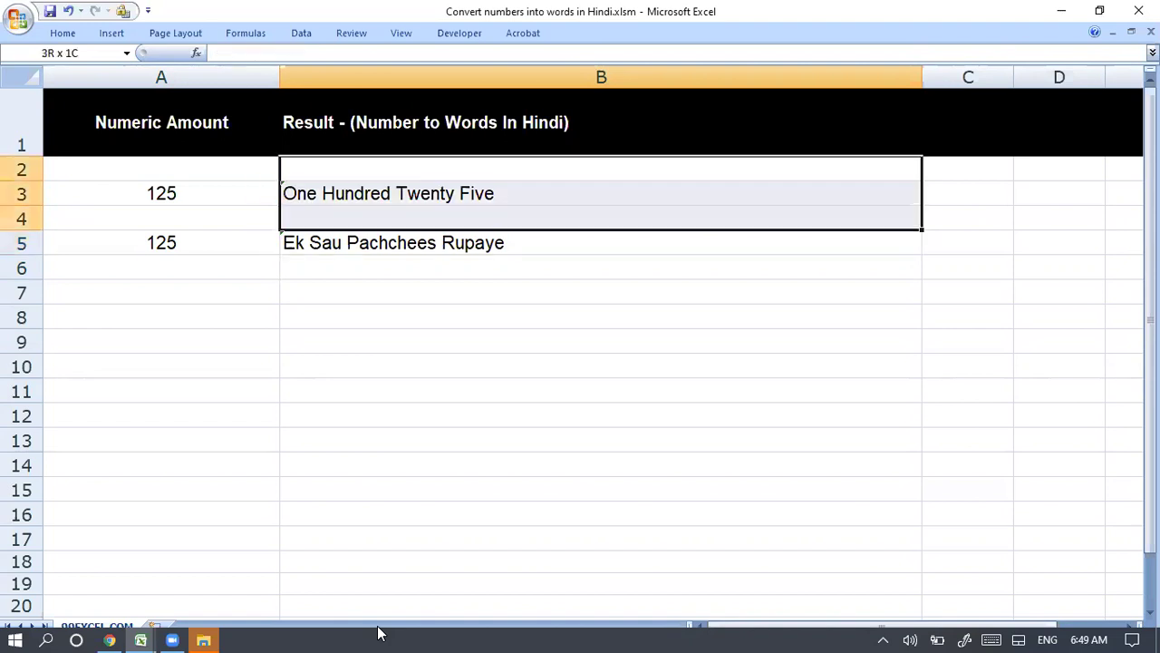
{"action": "key", "text": "shift+space"}
{"action": "key", "text": "ctrl+minus"}
{"action": "key", "text": "Down"}
{"action": "key", "text": "Up"}
Step: Enter the test amounts 1, 1, 34, 5, 6, 7 and 8 in A2:A8
{"action": "key", "text": "Left"}
{"action": "type", "text": "1"}
{"action": "key", "text": "Return"}
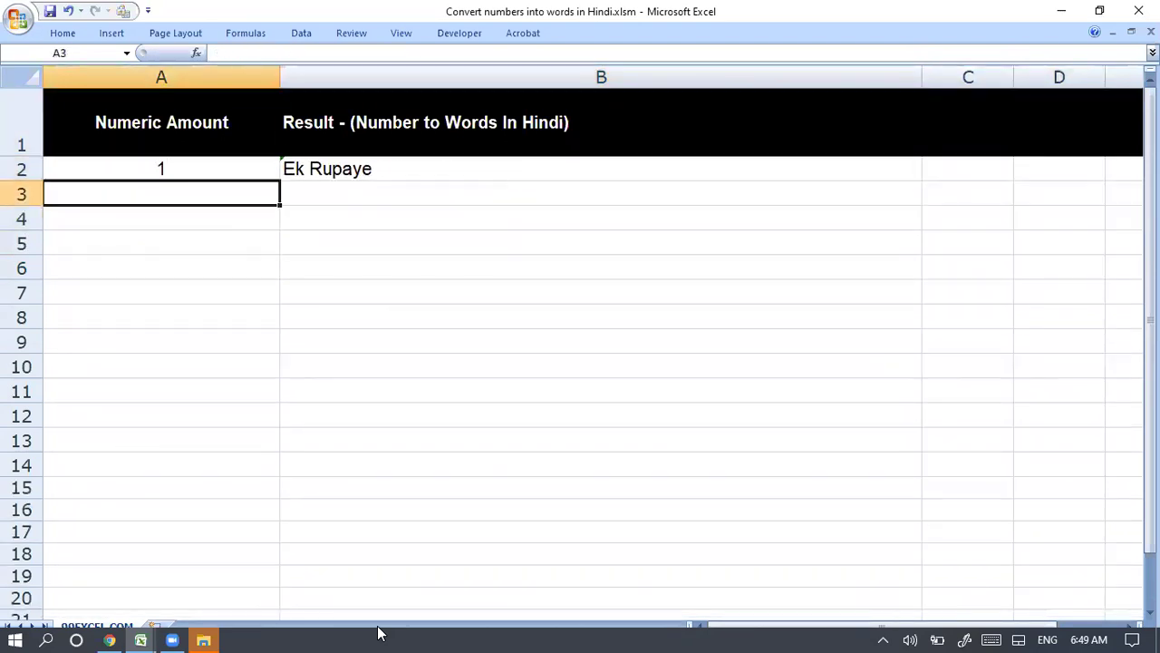
{"action": "type", "text": "1"}
{"action": "key", "text": "Return"}
{"action": "type", "text": "34 5 6 7 8"}
{"action": "key", "text": "Return"}
Step: Enter =A6+4444 in A9 and paste it through A9:A18
{"action": "key", "text": "Return"}
{"action": "key", "text": "Up"}
{"action": "type", "text": "="}
{"action": "key", "text": "Up"}
{"action": "key", "text": "Up"}
{"action": "key", "text": "Up"}
{"action": "type", "text": "+4444"}
{"action": "key", "text": "Return"}
{"action": "key", "text": "Up"}
{"action": "key", "text": "ctrl+c"}
{"action": "key", "text": "shift+Down"}
{"action": "key", "text": "shift+Down"}
{"action": "key", "text": "shift+Down"}
{"action": "key", "text": "shift+Down"}
{"action": "key", "text": "shift+Down"}
{"action": "key", "text": "shift+Down"}
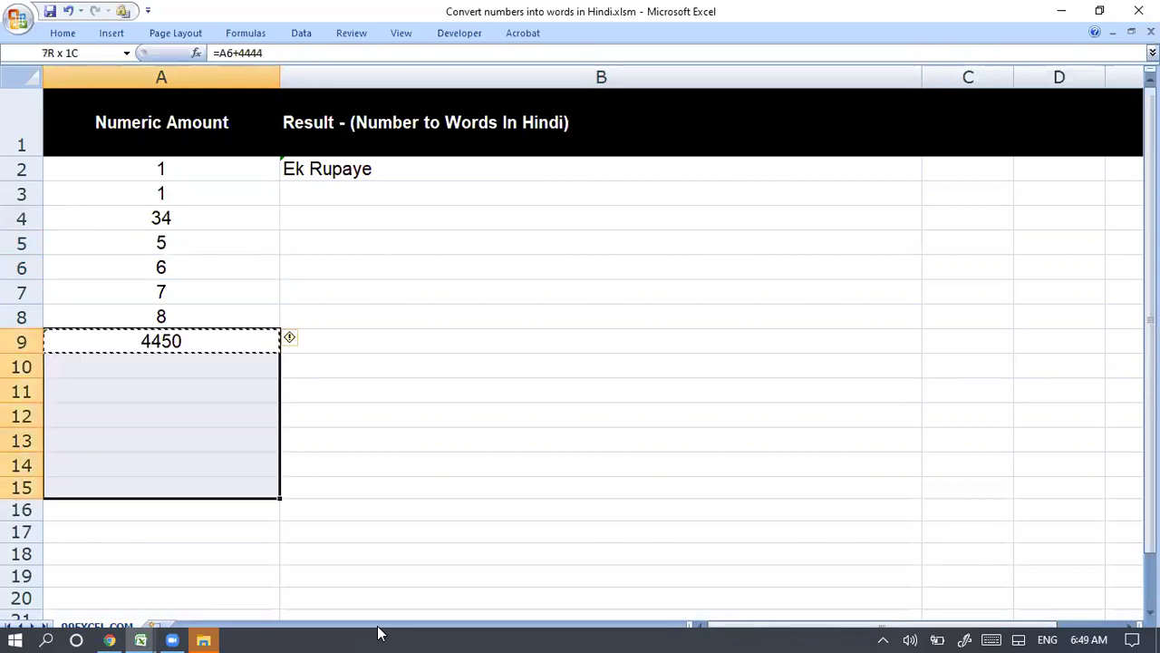
{"action": "key", "text": "shift+Down"}
{"action": "key", "text": "shift+Down"}
{"action": "key", "text": "shift+Down"}
{"action": "key", "text": "Return"}
{"action": "key", "text": "ctrl+Home"}
Step: Enter the formula =HINDITEXT(A2) in cell B2
{"action": "key", "text": "Down"}
{"action": "key", "text": "Right"}
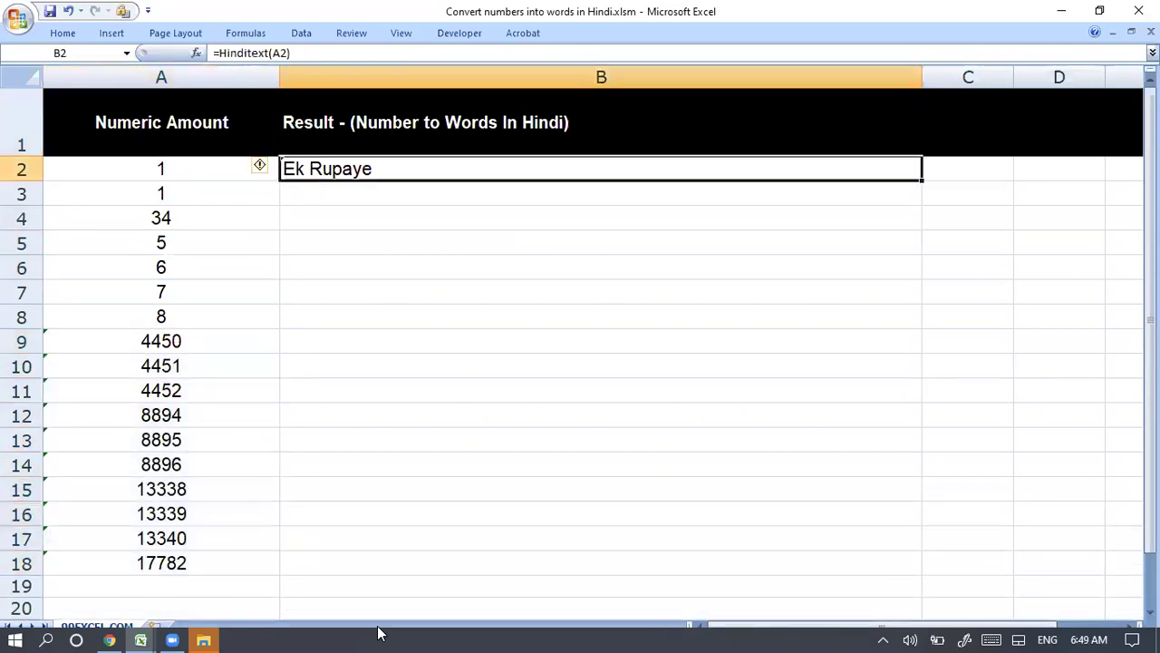
{"action": "type", "text": "=hi"}
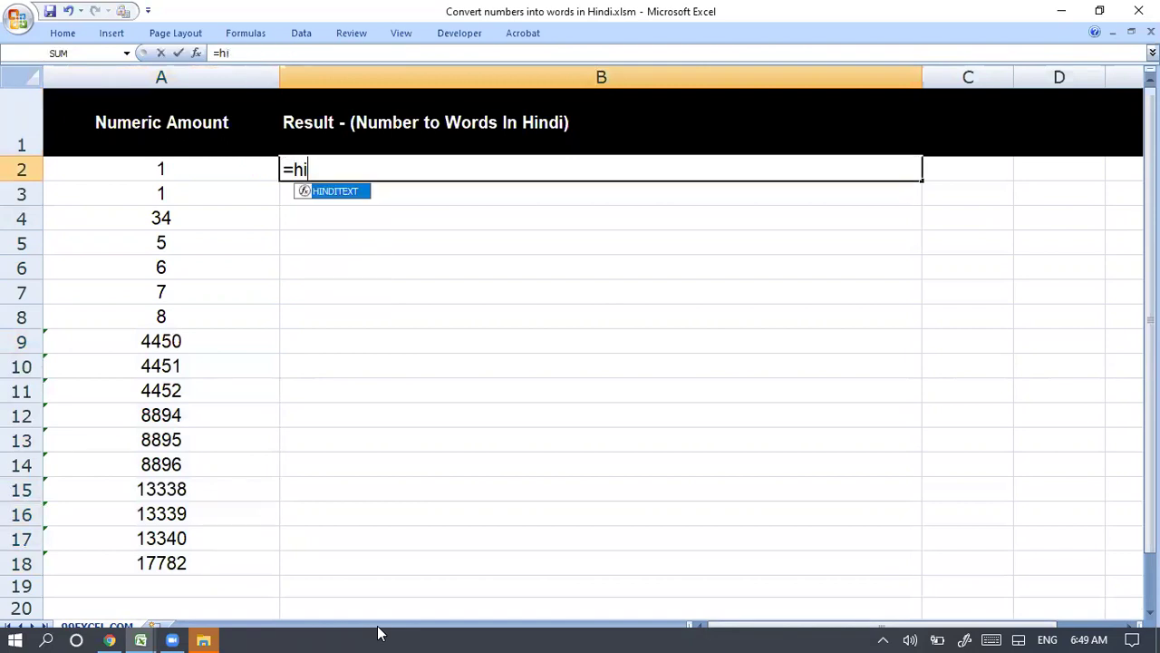
{"action": "key", "text": "Tab"}
{"action": "key", "text": "Left"}
{"action": "key", "text": "Return"}
Step: Copy the B2 formula down so it fills B2:B18
{"action": "key", "text": "Up"}
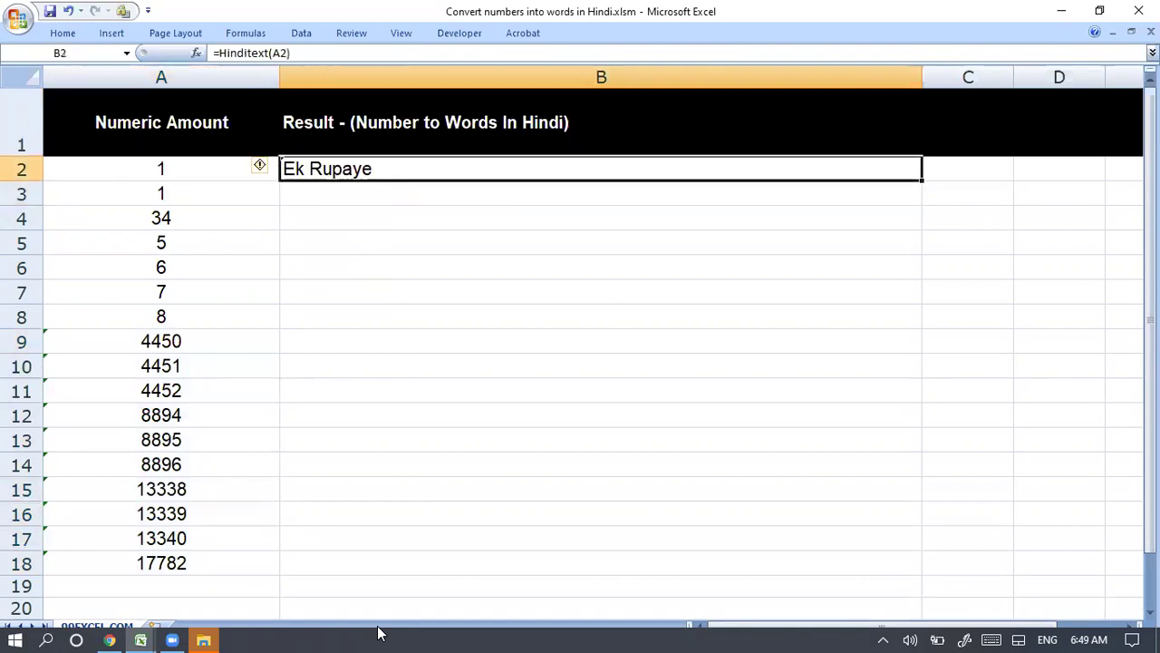
{"action": "key", "text": "ctrl+c"}
{"action": "key", "text": "Left"}
{"action": "key", "text": "ctrl+Down"}
{"action": "key", "text": "Right"}
{"action": "key", "text": "ctrl+shift+Up"}
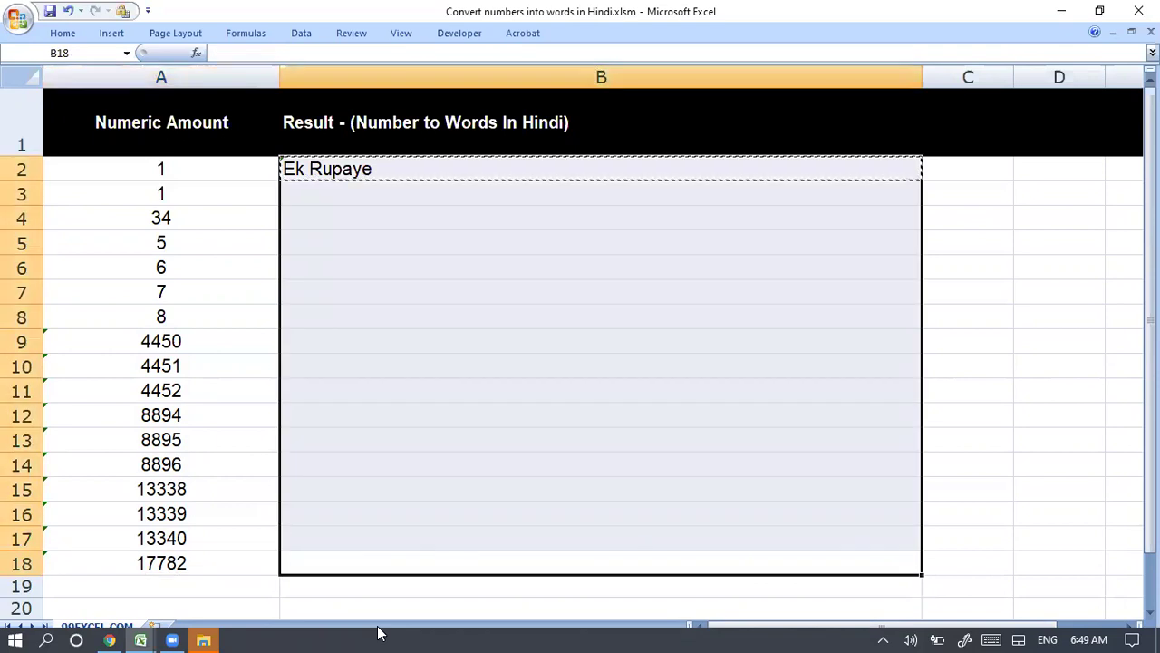
{"action": "key", "text": "ctrl+v"}
{"action": "key", "text": "ctrl+Up"}
{"action": "key", "text": "Down"}
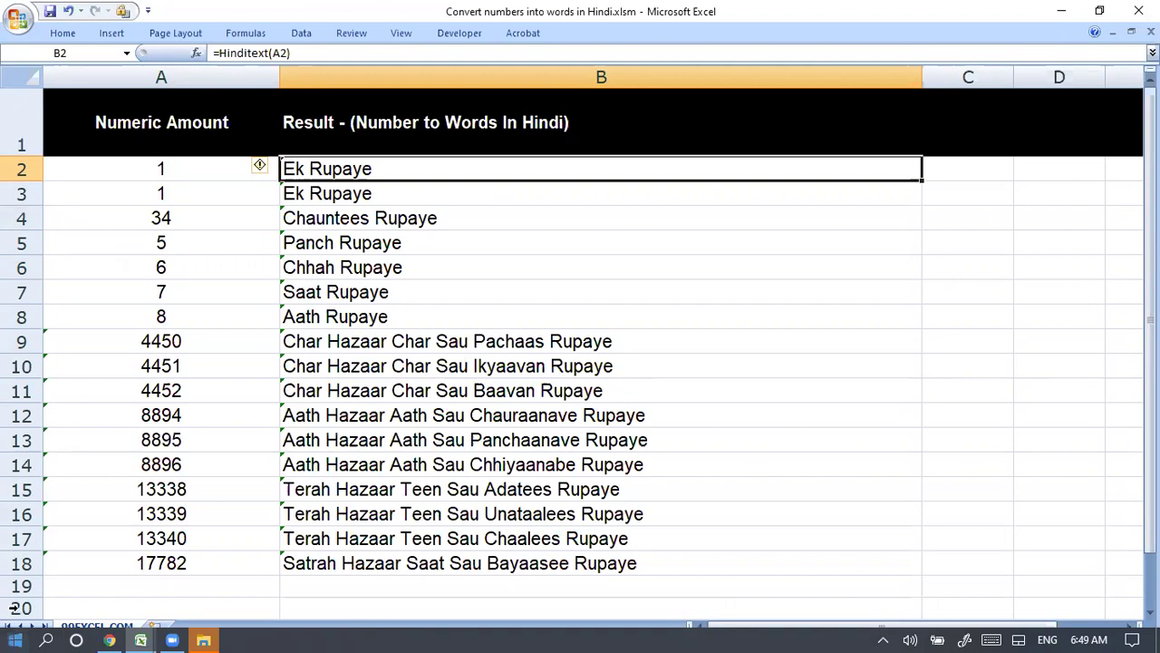
Step: Check the formulas in A9, B9, A14 and B14, then show the Developer tab
{"action": "left_click", "coordinate": [187, 344]}
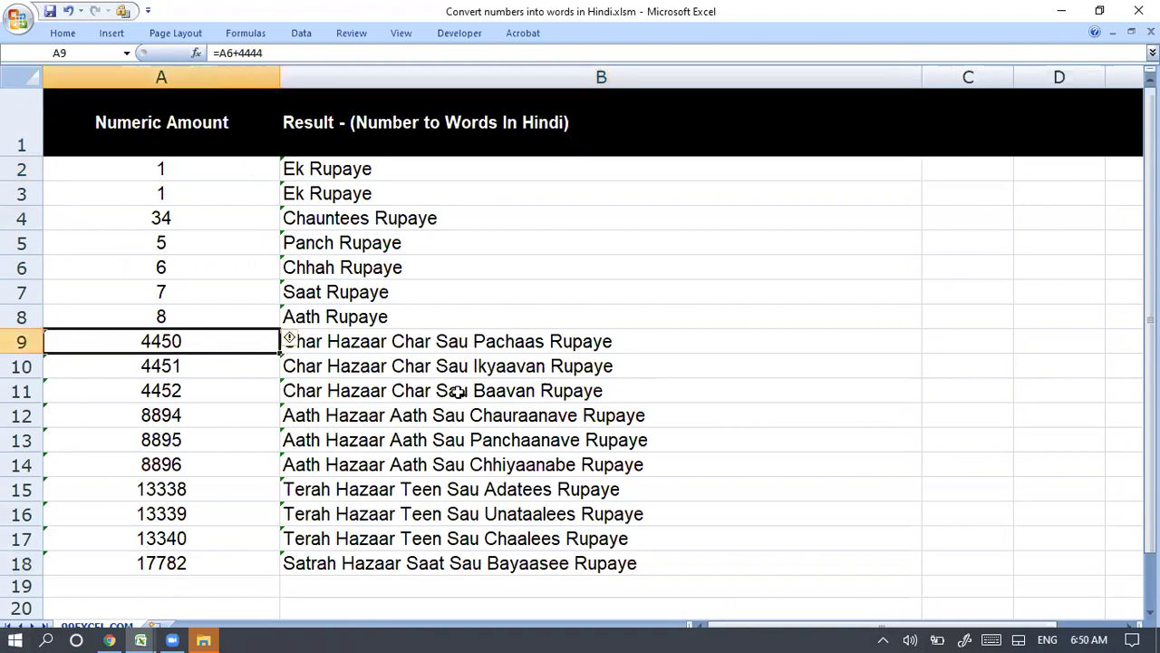
{"action": "left_click", "coordinate": [433, 349]}
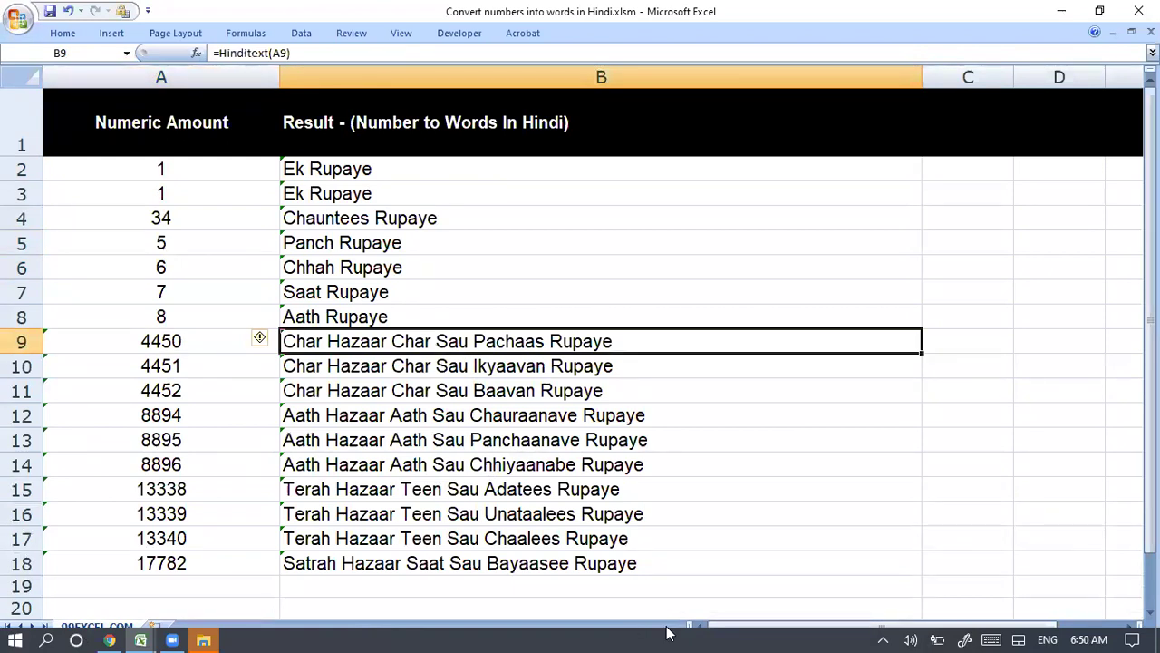
{"action": "left_click", "coordinate": [136, 469]}
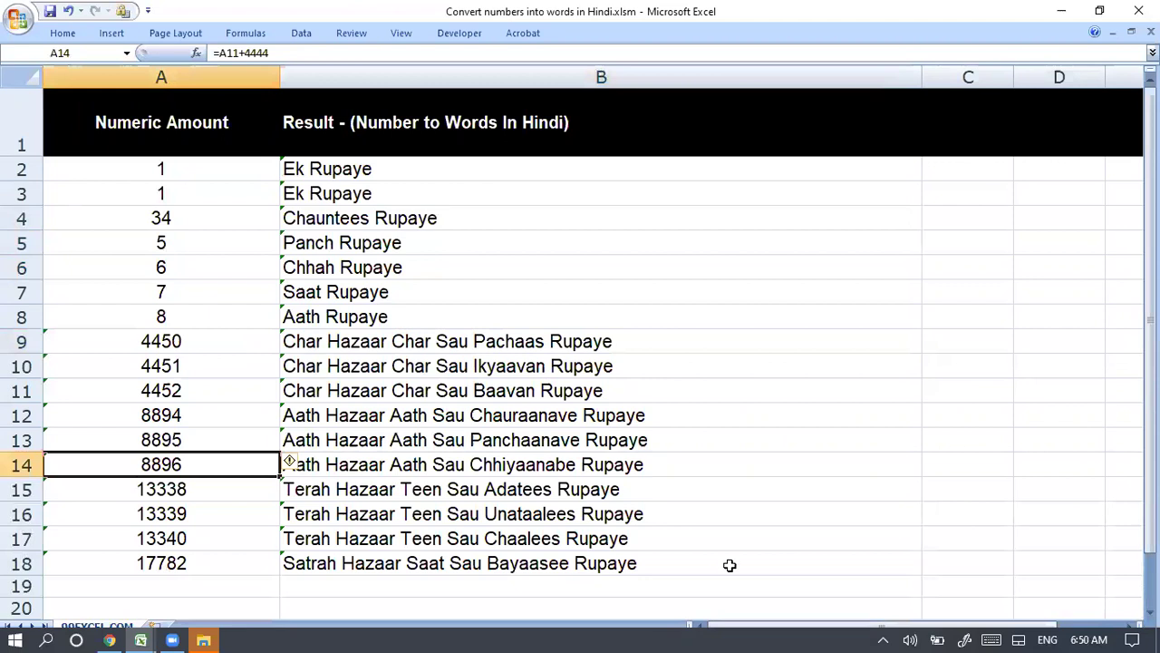
{"action": "left_click", "coordinate": [461, 465]}
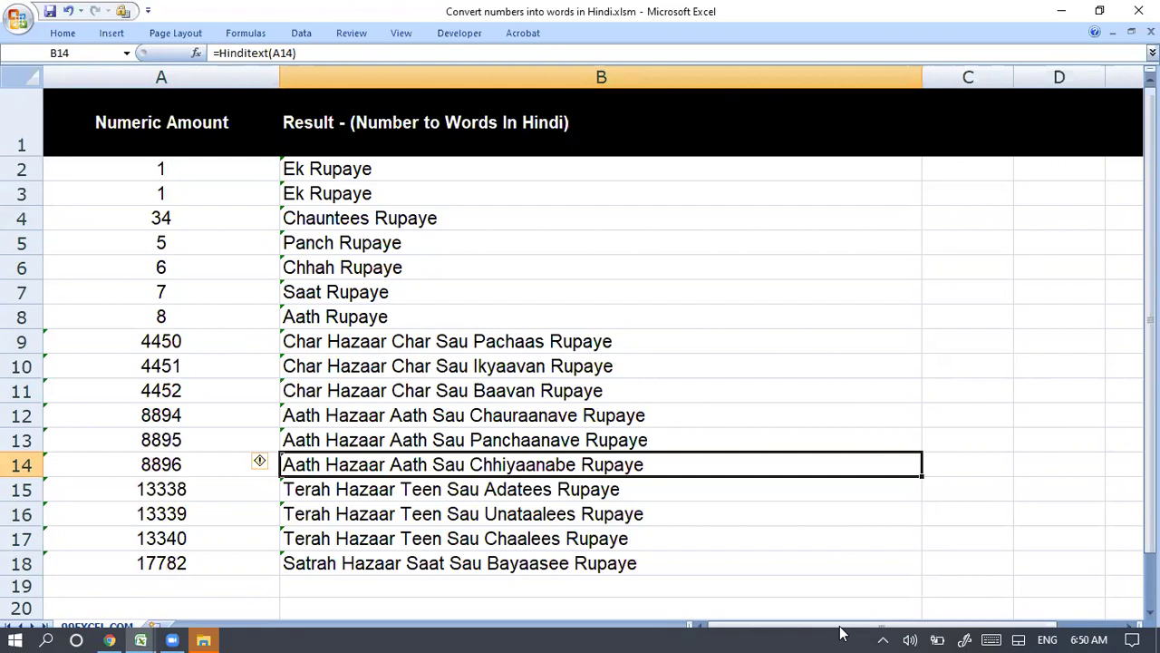
{"action": "left_click", "coordinate": [460, 34]}
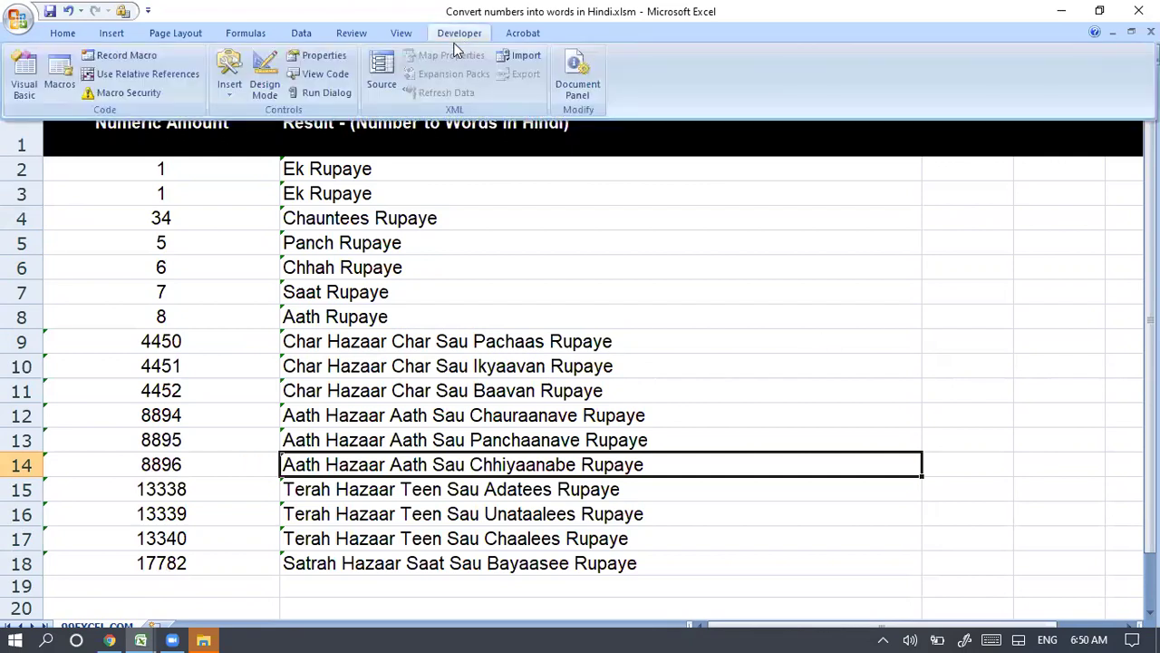
{"action": "left_click", "coordinate": [25, 91]}
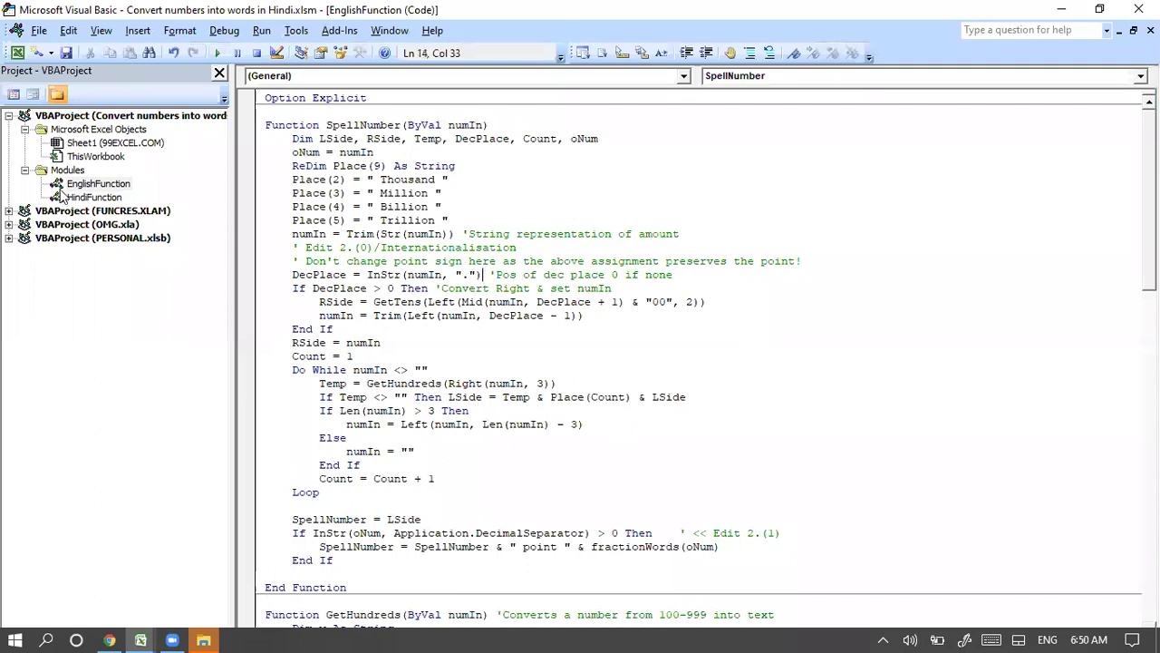
{"action": "double_click", "coordinate": [97, 184]}
{"action": "left_click", "coordinate": [557, 234]}
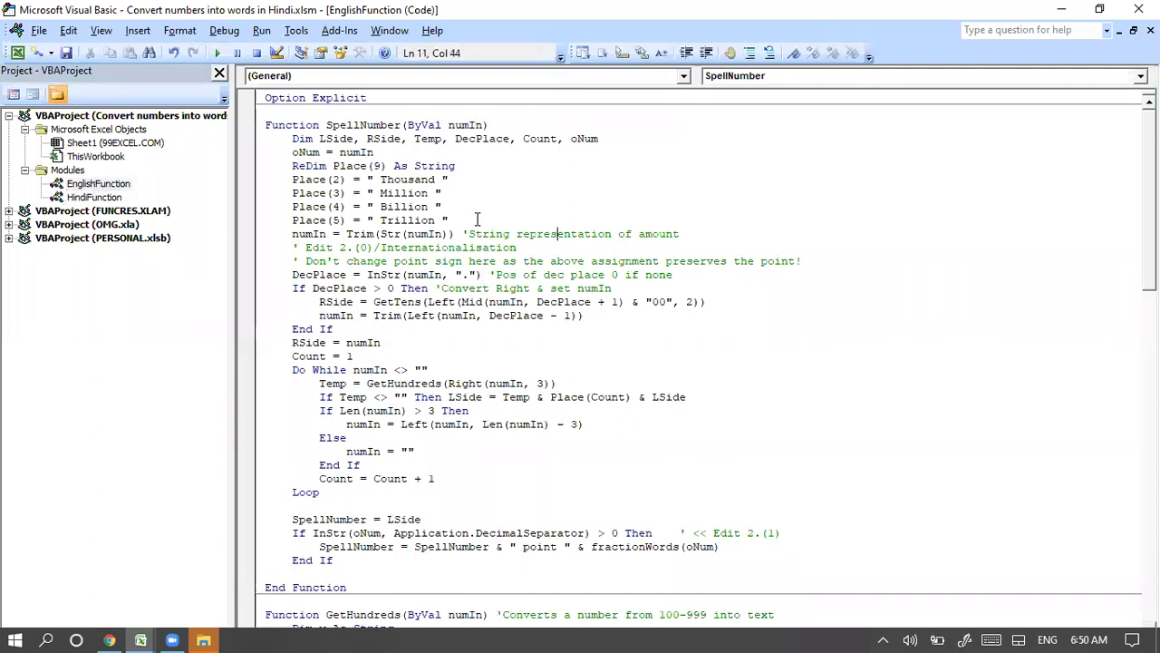
{"action": "double_click", "coordinate": [90, 196]}
{"action": "left_click", "coordinate": [635, 203]}
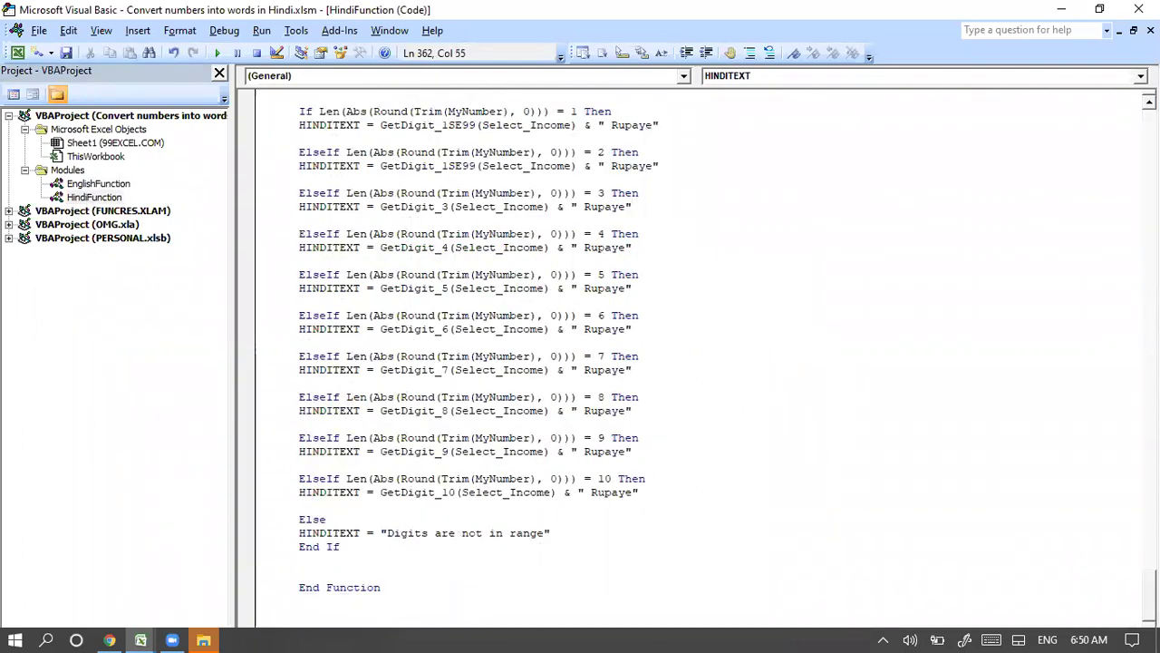
{"action": "scroll", "coordinate": [383, 91], "scroll_direction": "up", "scroll_amount": 20}
{"action": "scroll", "coordinate": [383, 91], "scroll_direction": "up", "scroll_amount": 20}
{"action": "scroll", "coordinate": [384, 92], "scroll_direction": "up", "scroll_amount": 20}
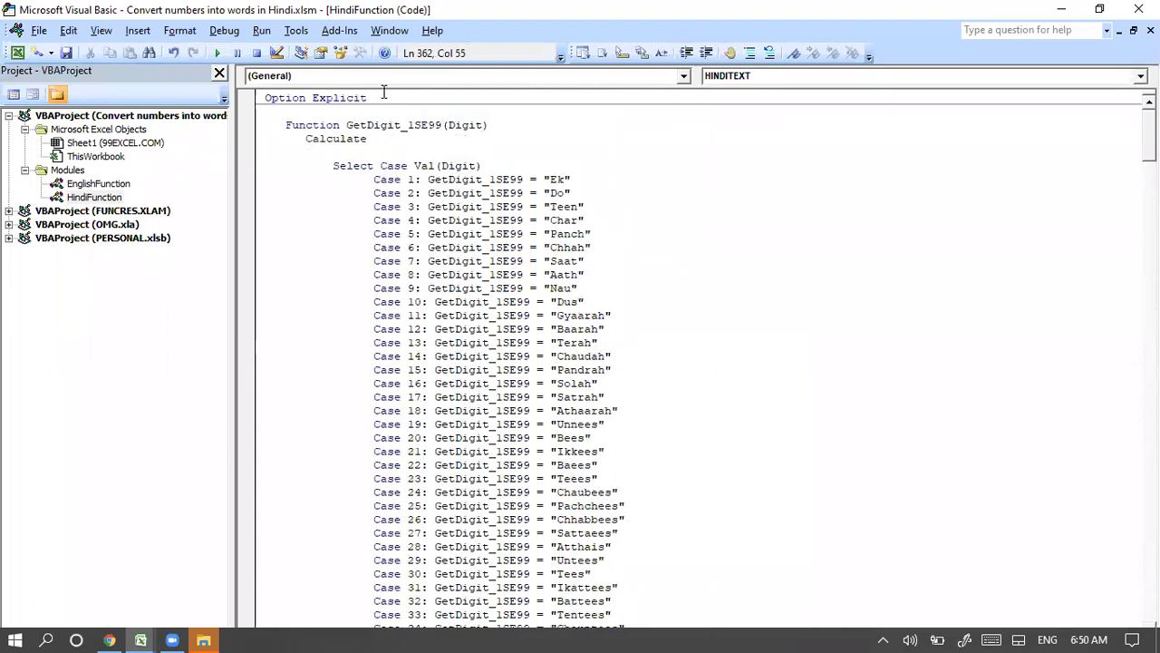
{"action": "left_click_drag", "start_coordinate": [286, 124], "coordinate": [604, 424]}
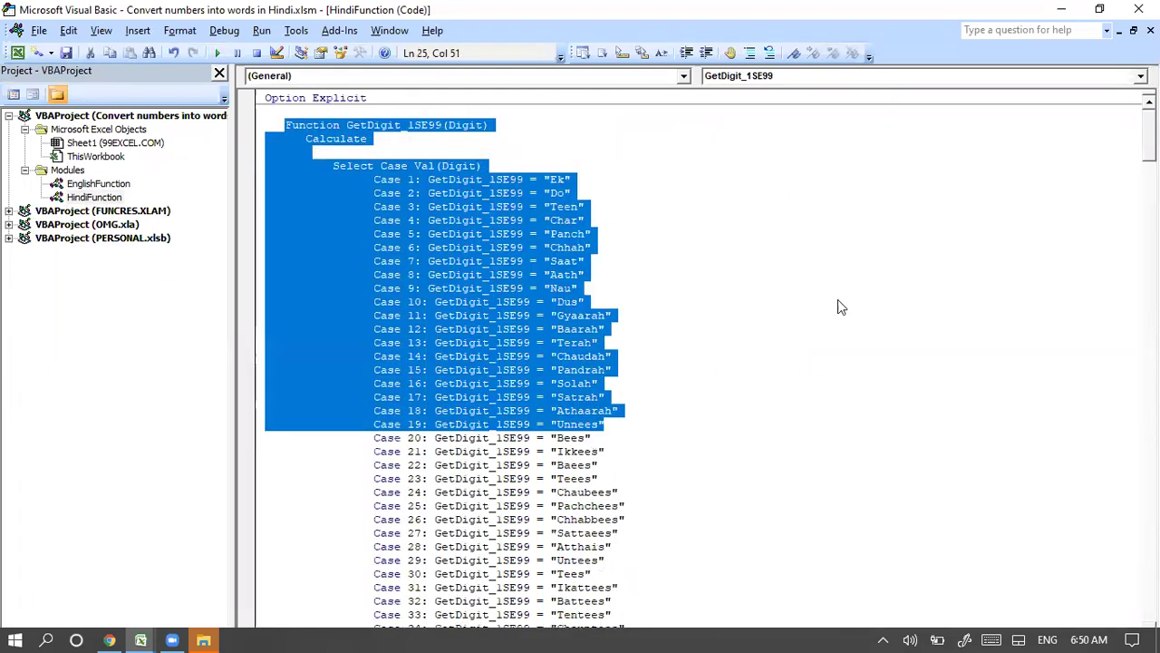
{"action": "left_click", "coordinate": [906, 288]}
{"action": "scroll", "coordinate": [982, 226], "scroll_direction": "down", "scroll_amount": 5}
{"action": "scroll", "coordinate": [981, 225], "scroll_direction": "down", "scroll_amount": 10}
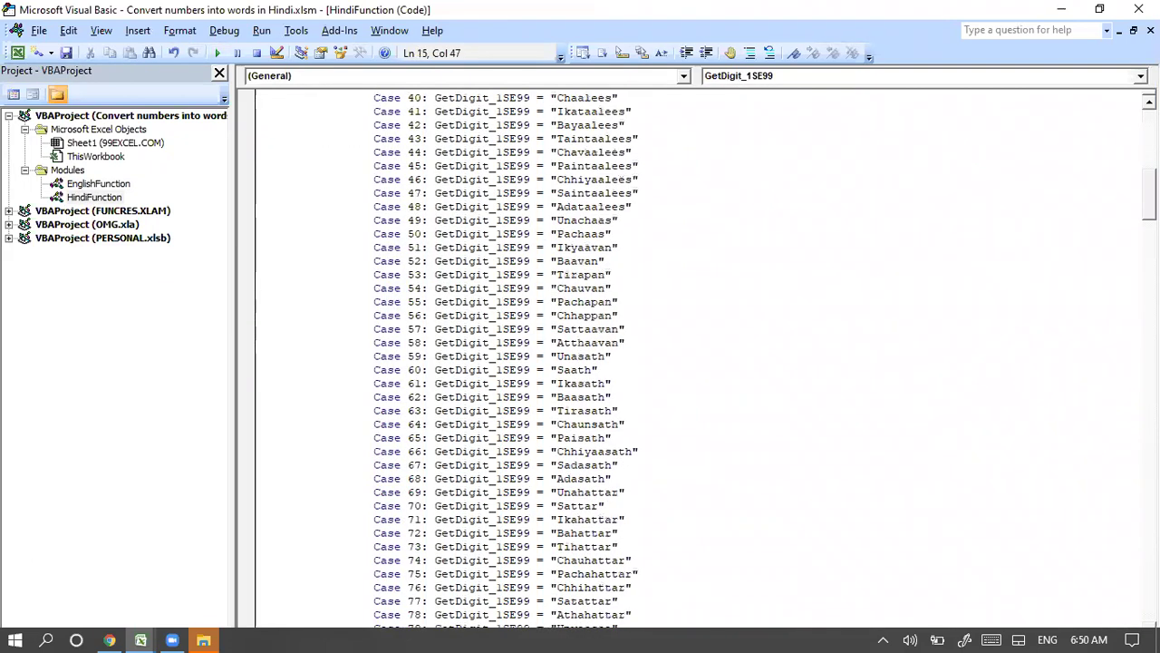
{"action": "scroll", "coordinate": [521, 287], "scroll_direction": "down", "scroll_amount": 18}
{"action": "scroll", "coordinate": [521, 287], "scroll_direction": "down", "scroll_amount": 1}
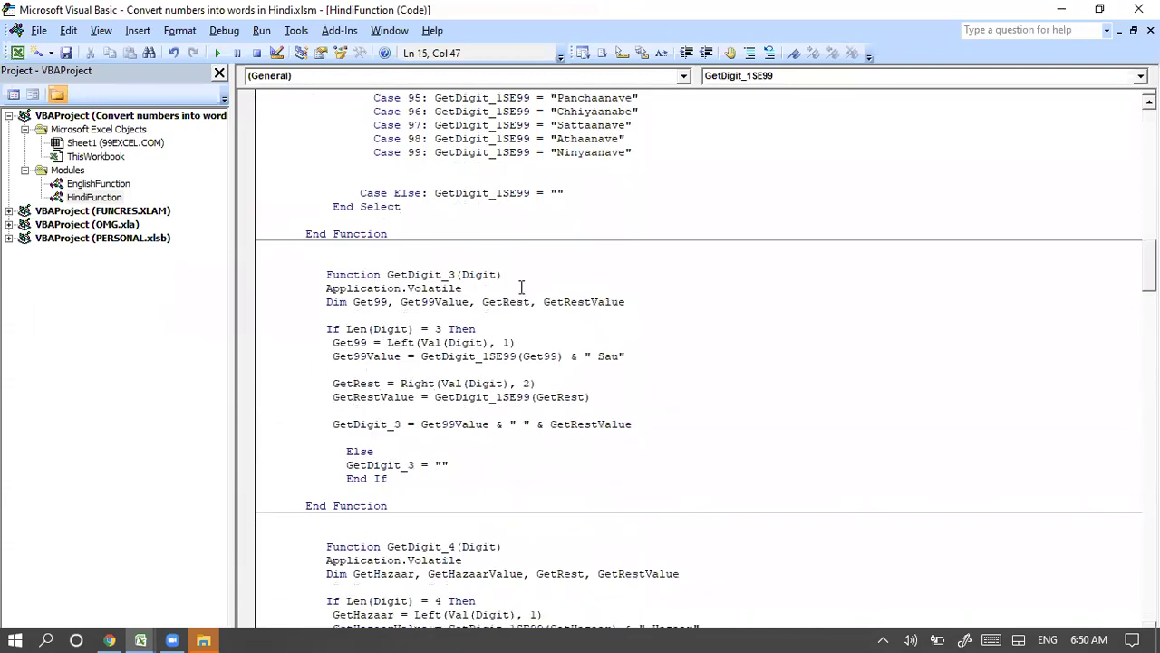
{"action": "left_click_drag", "start_coordinate": [305, 261], "coordinate": [431, 480]}
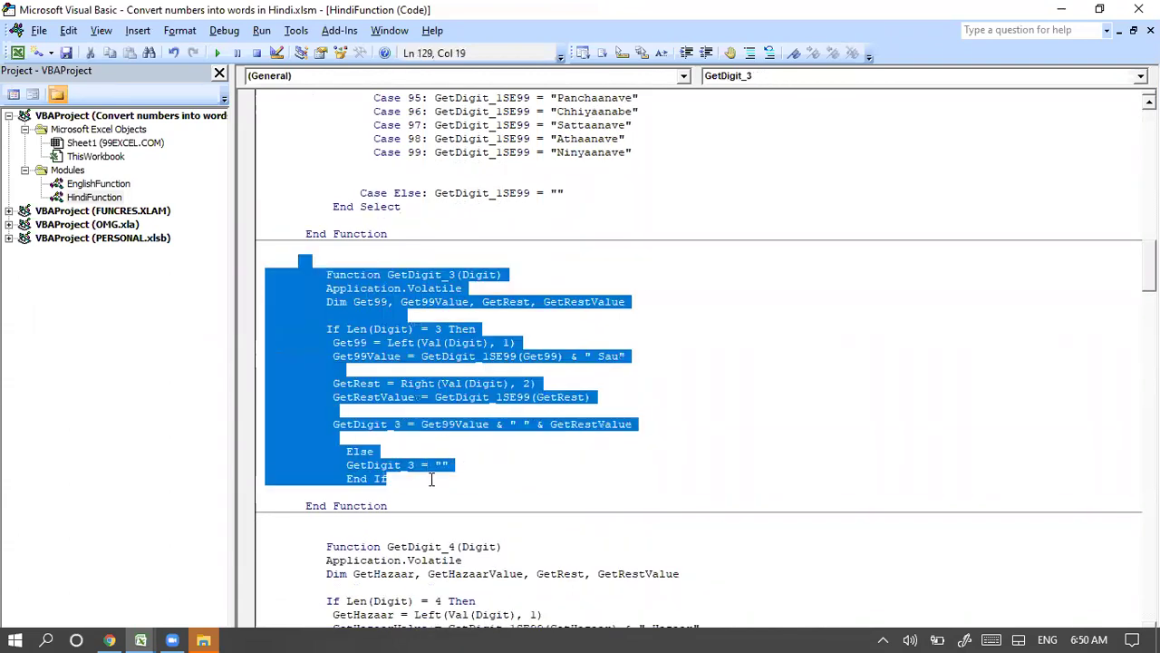
{"action": "left_click", "coordinate": [780, 440]}
{"action": "scroll", "coordinate": [779, 440], "scroll_direction": "down", "scroll_amount": 8}
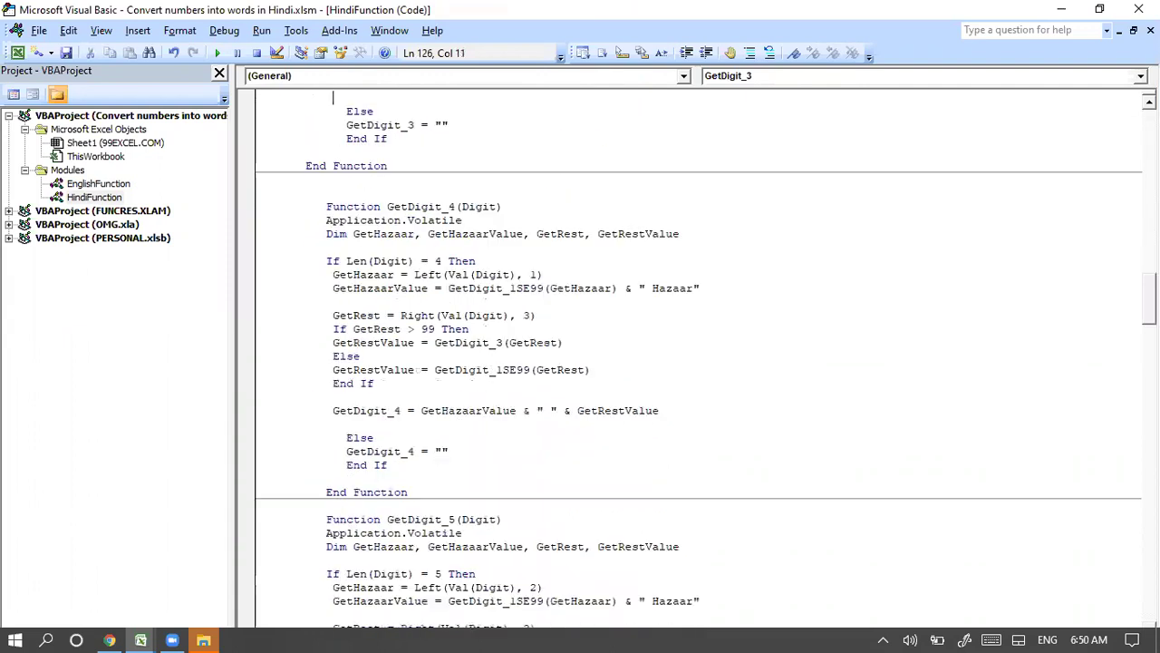
{"action": "scroll", "coordinate": [893, 238], "scroll_direction": "down", "scroll_amount": 3}
{"action": "left_click_drag", "start_coordinate": [410, 138], "coordinate": [467, 254]}
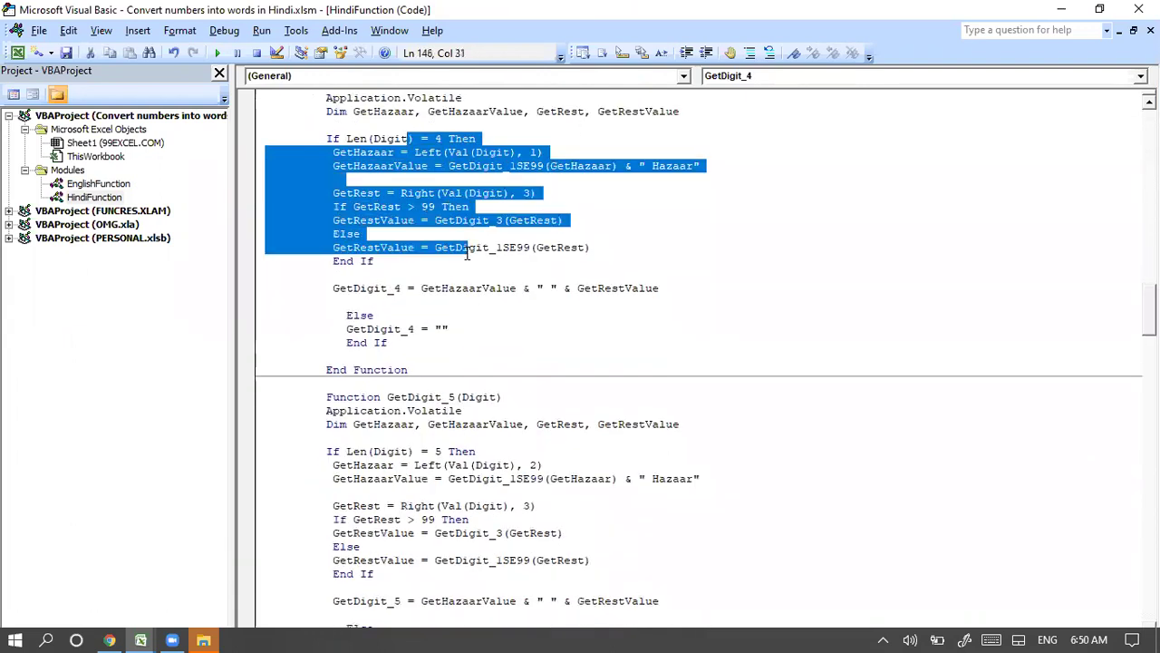
{"action": "left_click_drag", "start_coordinate": [481, 450], "coordinate": [535, 505]}
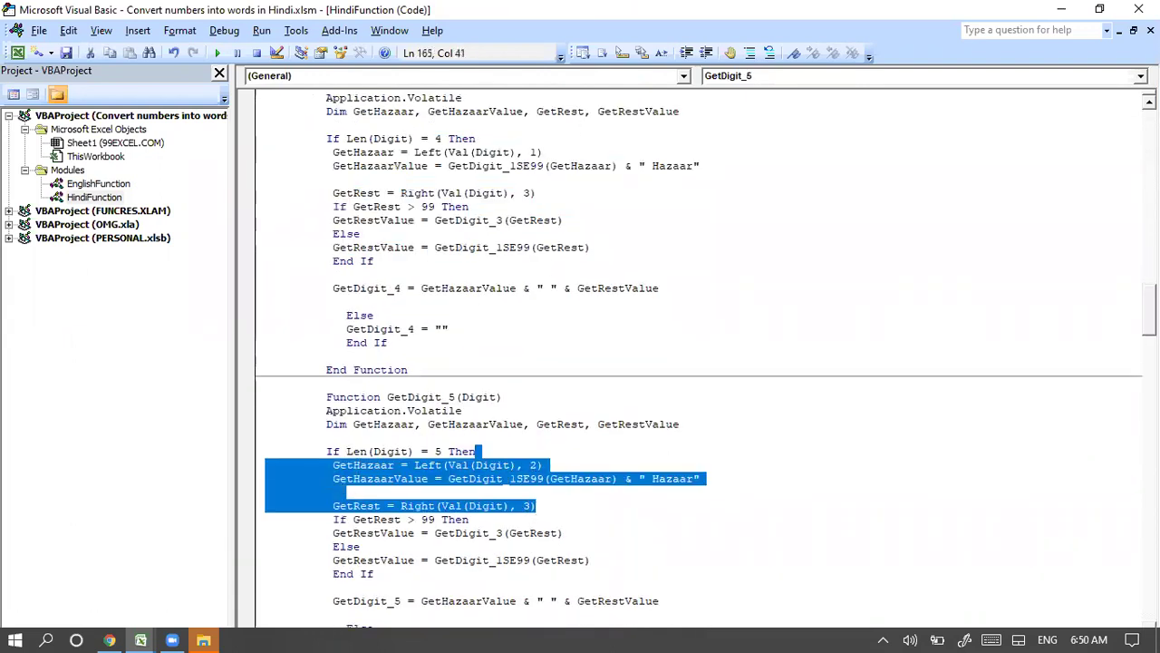
{"action": "scroll", "coordinate": [587, 280], "scroll_direction": "down", "scroll_amount": 10}
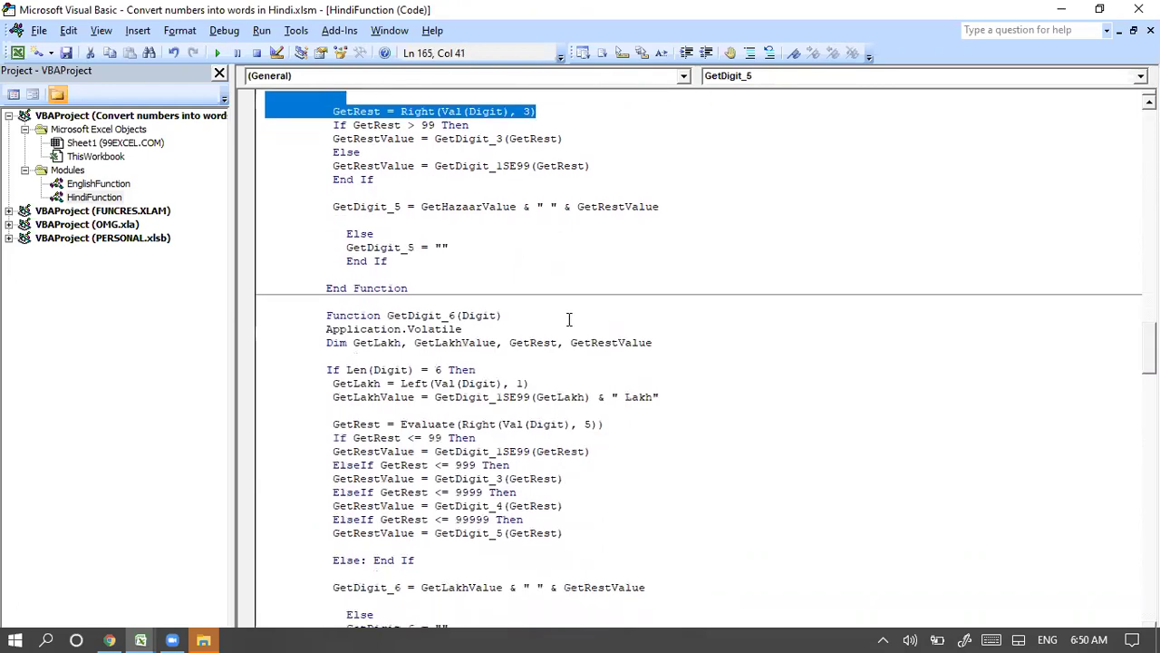
{"action": "left_click_drag", "start_coordinate": [569, 319], "coordinate": [602, 423]}
{"action": "scroll", "coordinate": [603, 423], "scroll_direction": "down", "scroll_amount": 8}
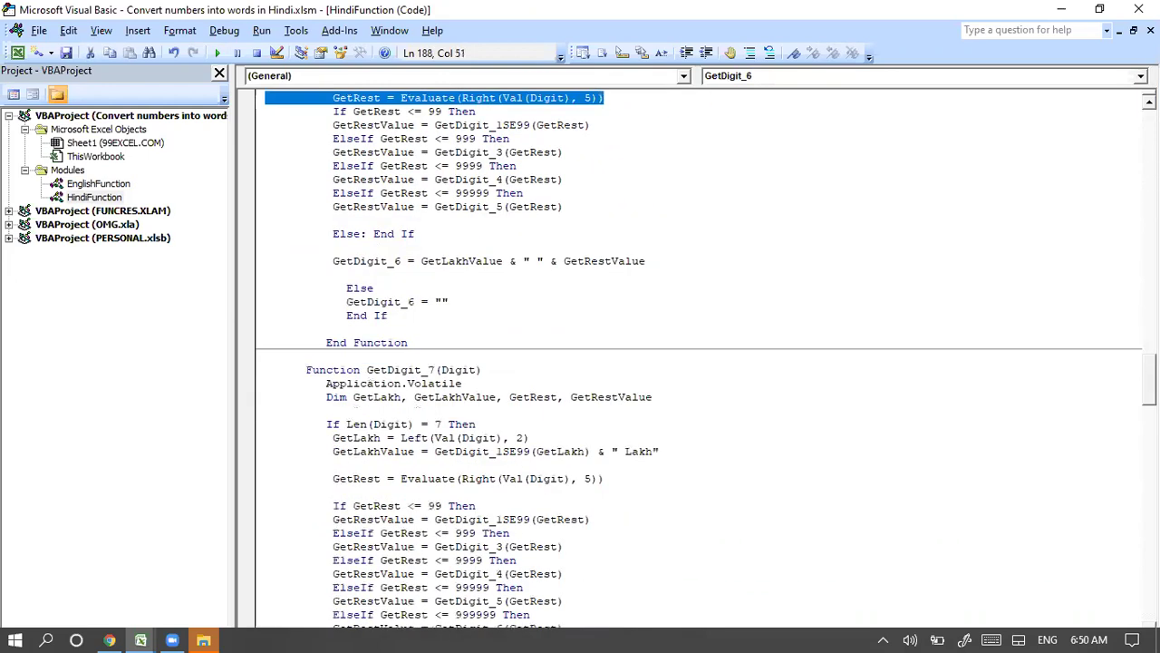
{"action": "scroll", "coordinate": [488, 260], "scroll_direction": "down", "scroll_amount": 4}
{"action": "left_click", "coordinate": [401, 260]}
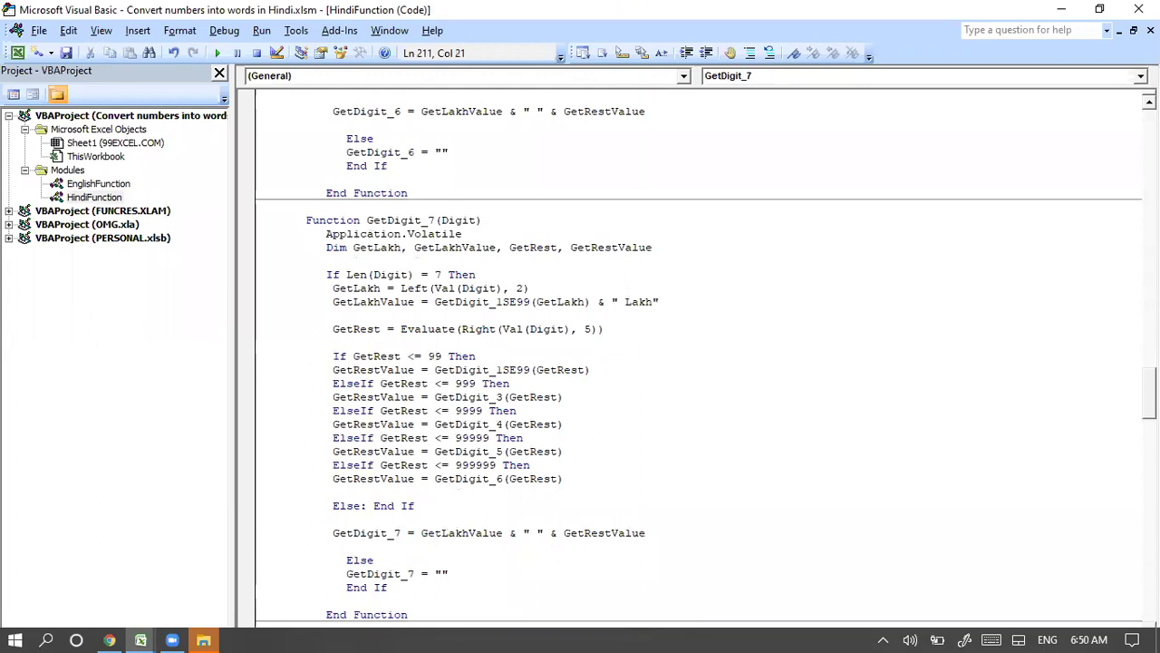
{"action": "scroll", "coordinate": [460, 165], "scroll_direction": "down", "scroll_amount": 11}
{"action": "scroll", "coordinate": [461, 166], "scroll_direction": "down", "scroll_amount": 4}
{"action": "scroll", "coordinate": [461, 166], "scroll_direction": "up", "scroll_amount": 6}
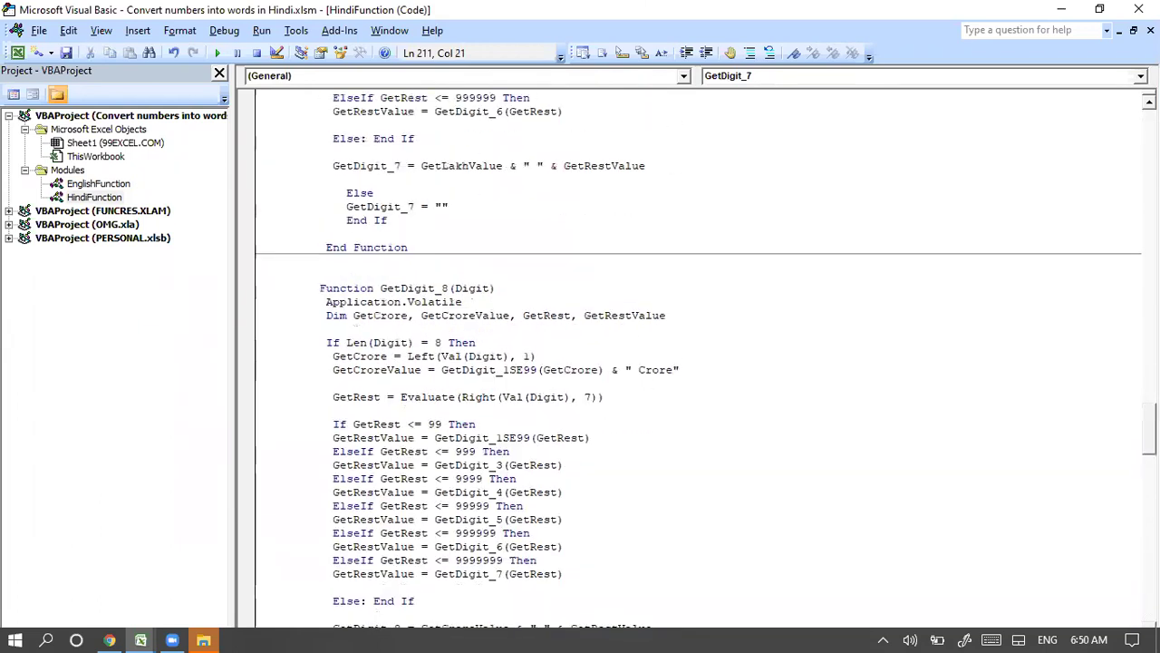
{"action": "scroll", "coordinate": [461, 166], "scroll_direction": "down", "scroll_amount": 3}
{"action": "scroll", "coordinate": [460, 166], "scroll_direction": "down", "scroll_amount": 4}
{"action": "scroll", "coordinate": [460, 166], "scroll_direction": "down", "scroll_amount": 7}
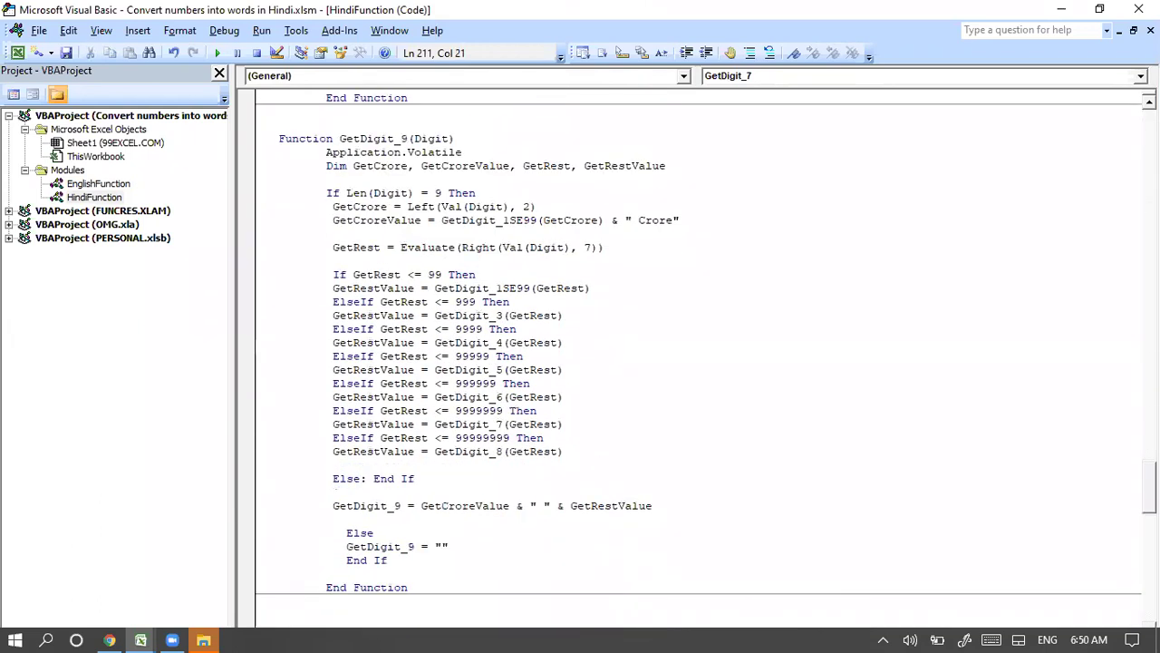
{"action": "scroll", "coordinate": [461, 166], "scroll_direction": "down", "scroll_amount": 7}
{"action": "scroll", "coordinate": [460, 166], "scroll_direction": "up", "scroll_amount": 2}
{"action": "scroll", "coordinate": [460, 166], "scroll_direction": "down", "scroll_amount": 12}
{"action": "scroll", "coordinate": [460, 165], "scroll_direction": "up", "scroll_amount": 2}
{"action": "scroll", "coordinate": [456, 505], "scroll_direction": "down", "scroll_amount": 5}
{"action": "left_click", "coordinate": [457, 504]}
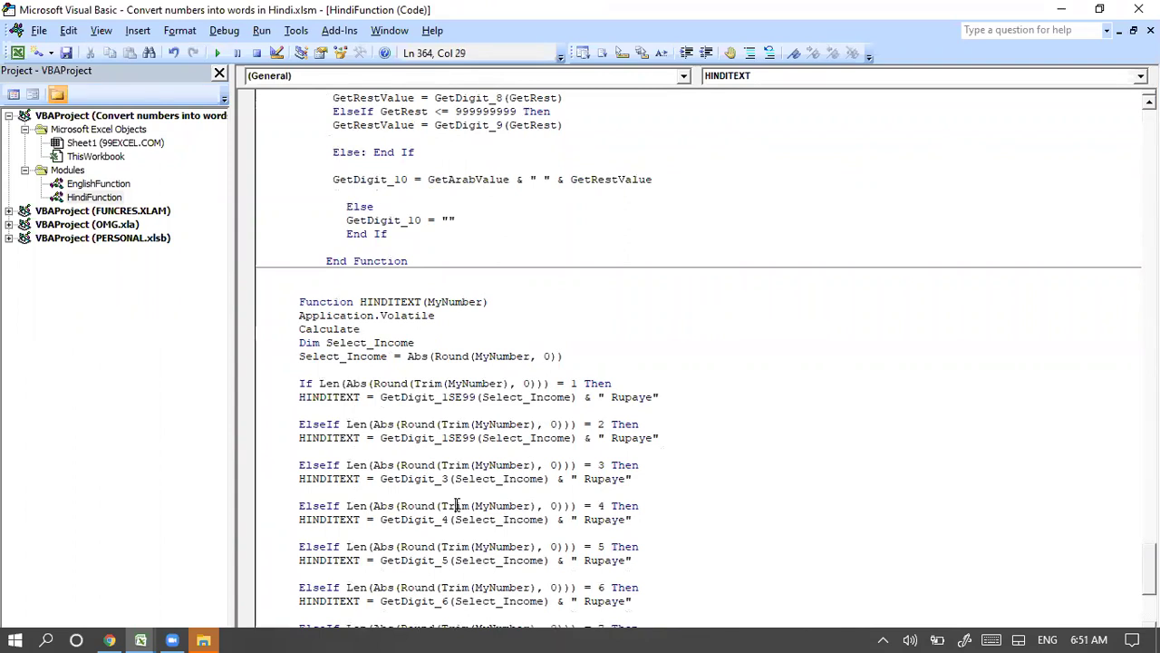
Step: Switch back to Excel and move from the Hindi result in B2 to C2
{"action": "key", "text": "alt+Tab"}
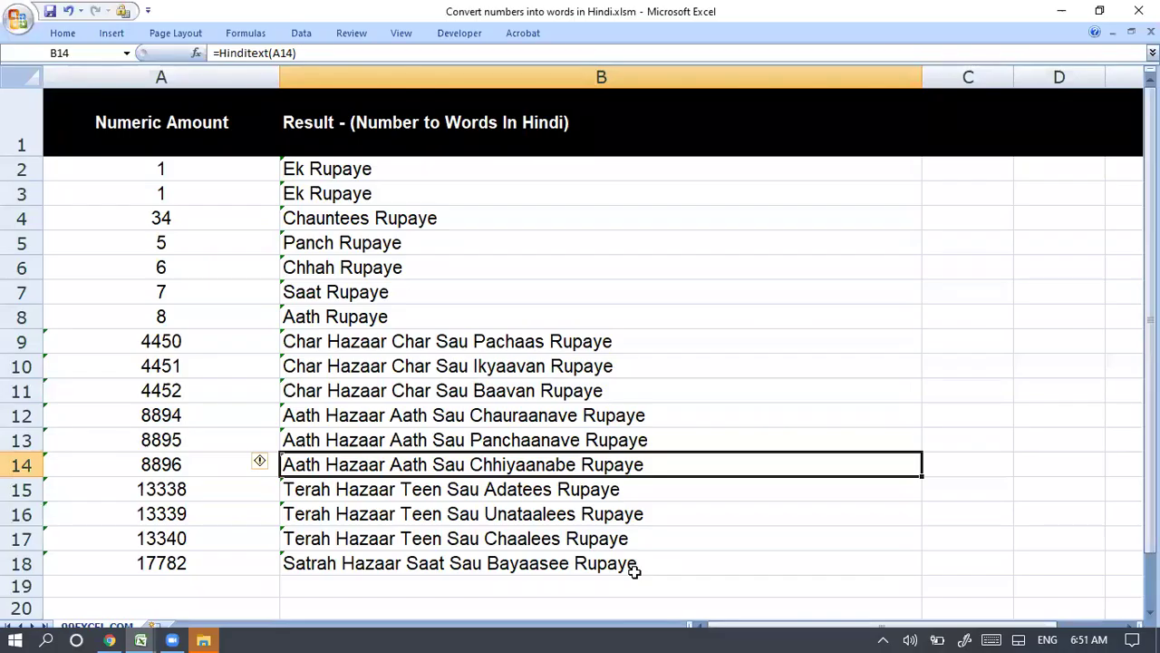
{"action": "key", "text": "ctrl+Up"}
{"action": "key", "text": "Down"}
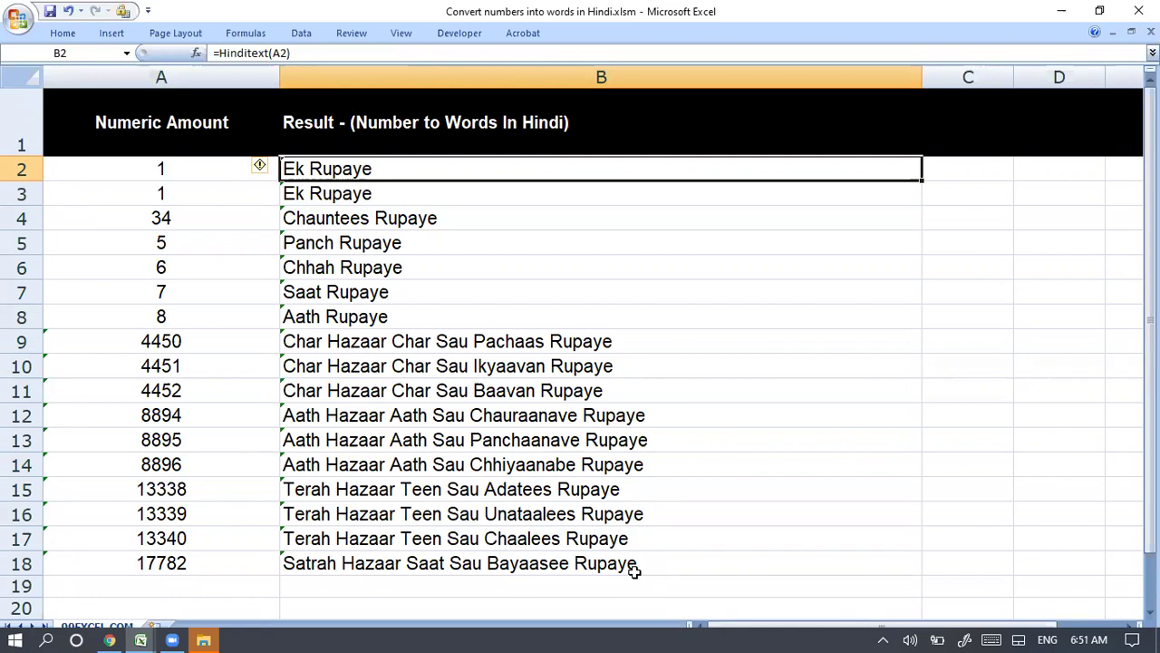
{"action": "key", "text": "Left"}
{"action": "key", "text": "Right"}
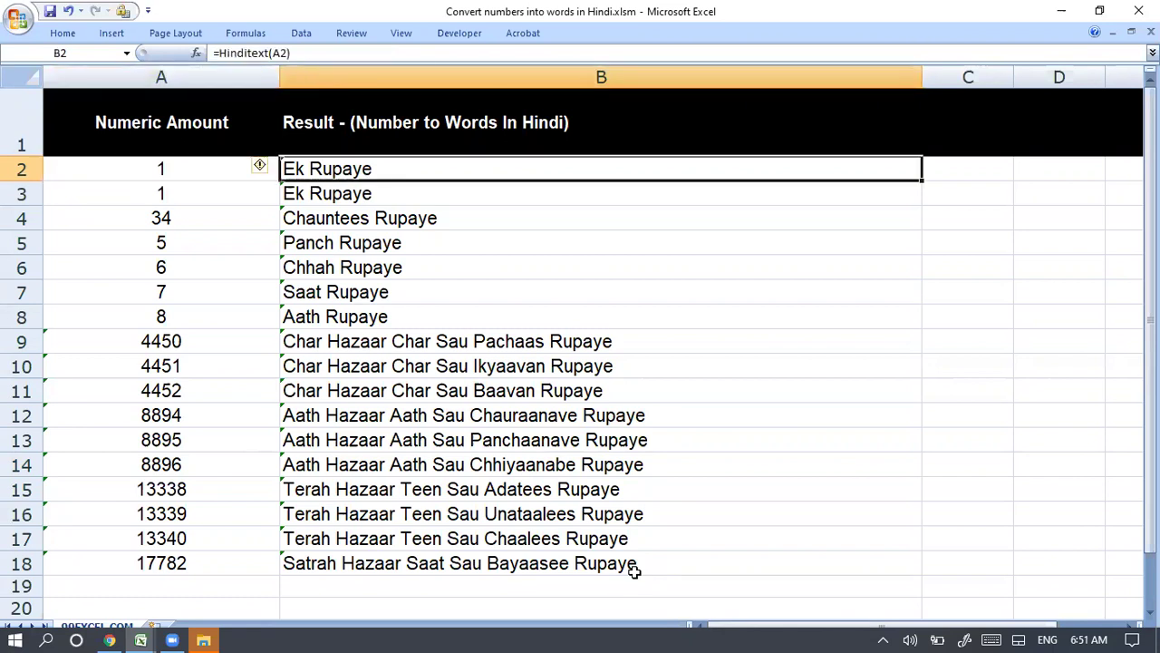
{"action": "key", "text": "Right"}
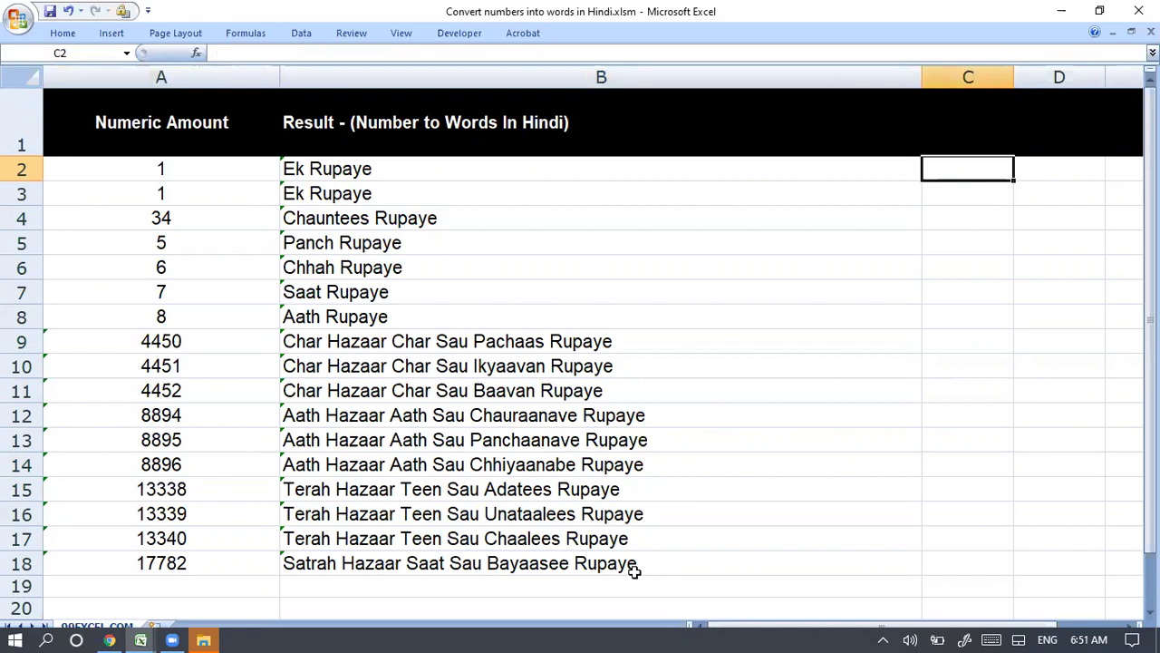
Step: Autofit column B and enter =SpellNumber(A2) in C2
{"action": "double_click", "coordinate": [922, 72]}
{"action": "type", "text": "=sp"}
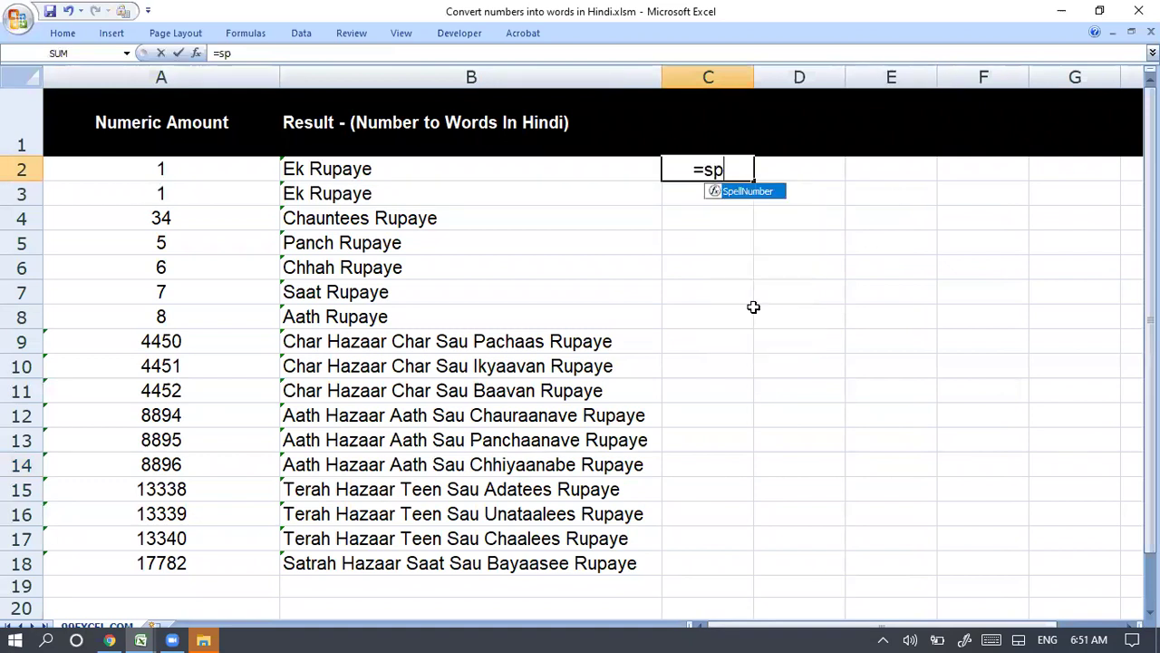
{"action": "key", "text": "Tab"}
{"action": "type", "text": "A2"}
{"action": "key", "text": "ctrl+Return"}
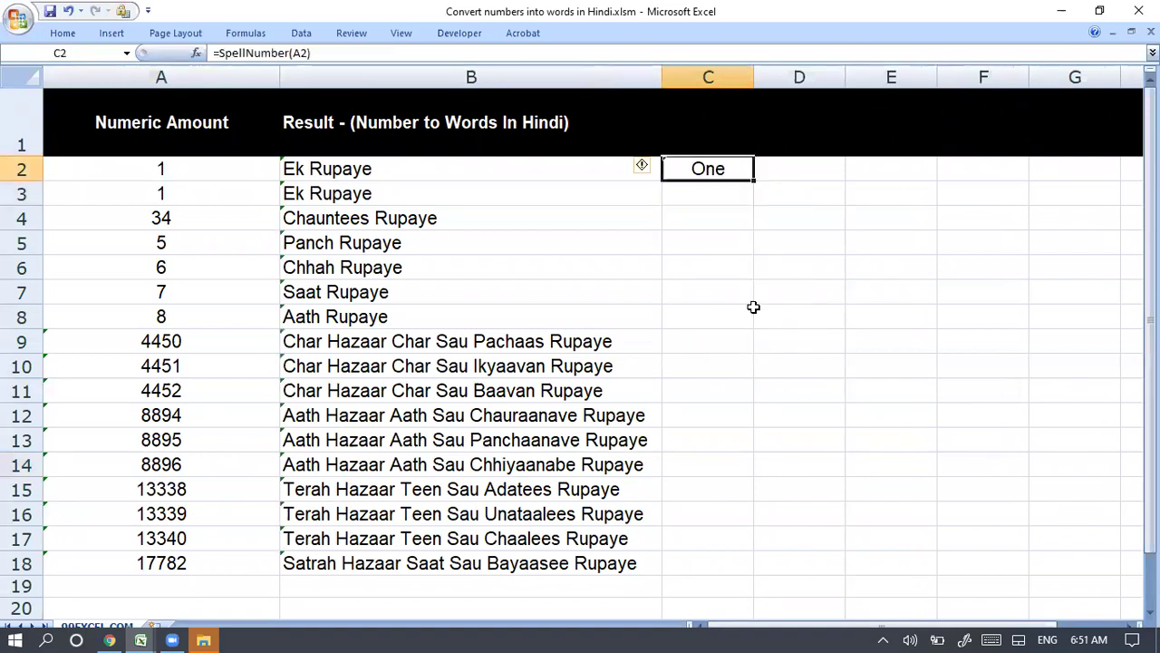
Step: Copy the C2 formula down through C18 and autofit column C
{"action": "key", "text": "ctrl+c"}
{"action": "key", "text": "Left"}
{"action": "key", "text": "ctrl+Down"}
{"action": "key", "text": "Right"}
{"action": "key", "text": "ctrl+shift+Up"}
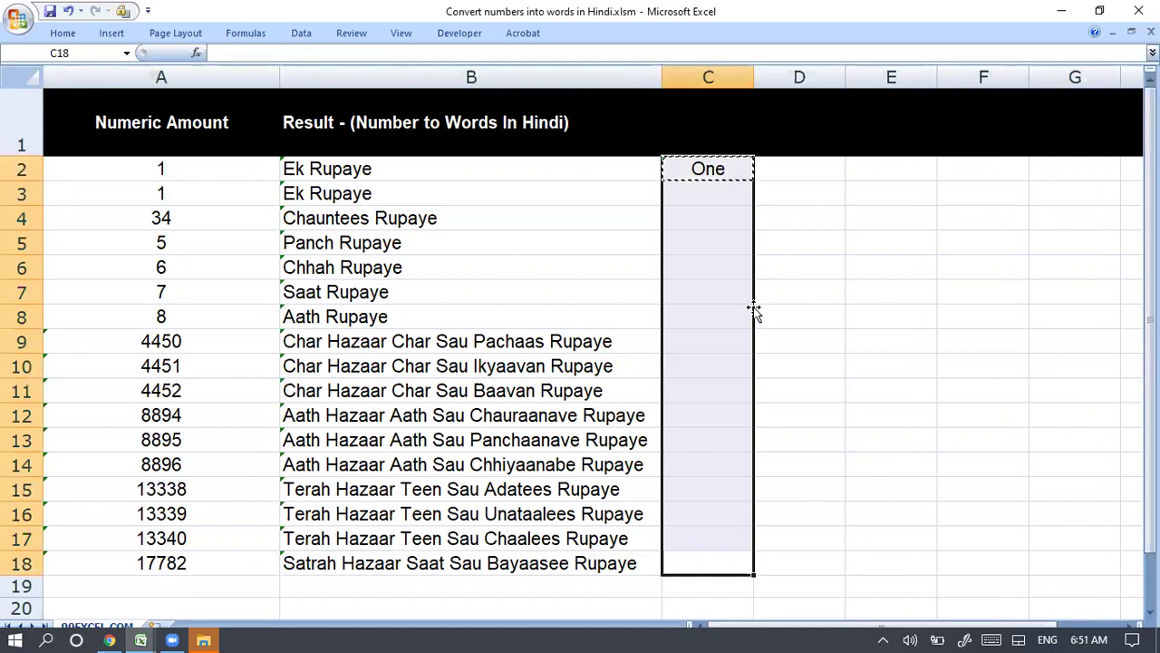
{"action": "key", "text": "ctrl+v"}
{"action": "double_click", "coordinate": [753, 73]}
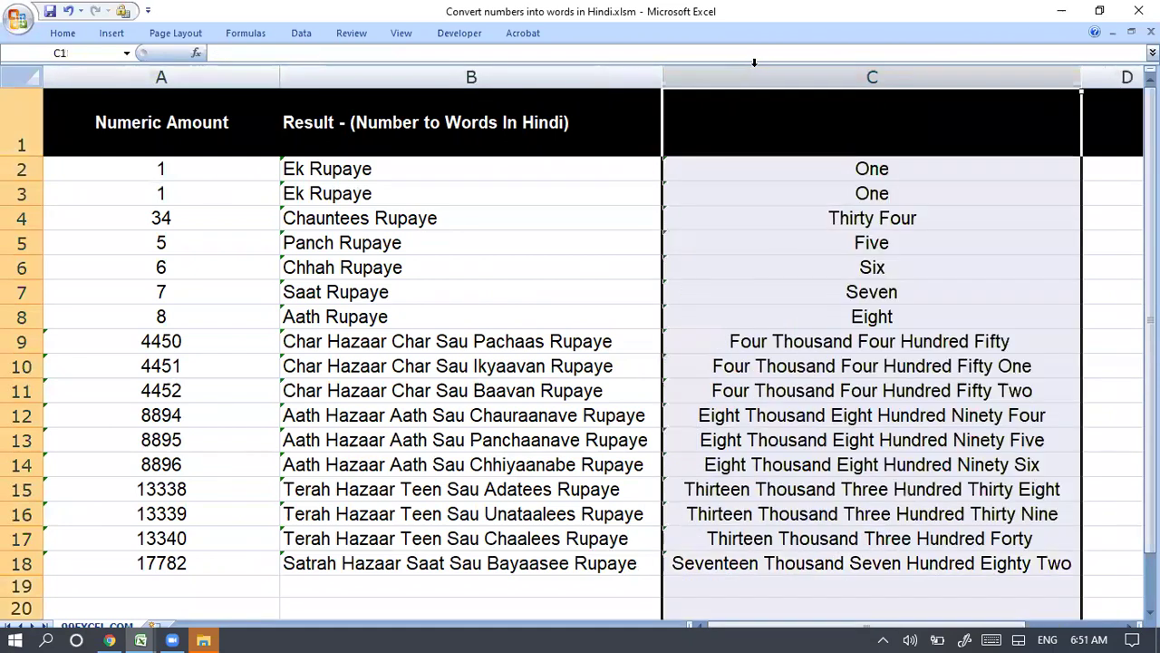
{"action": "left_click", "coordinate": [202, 178]}
{"action": "left_click", "coordinate": [335, 178]}
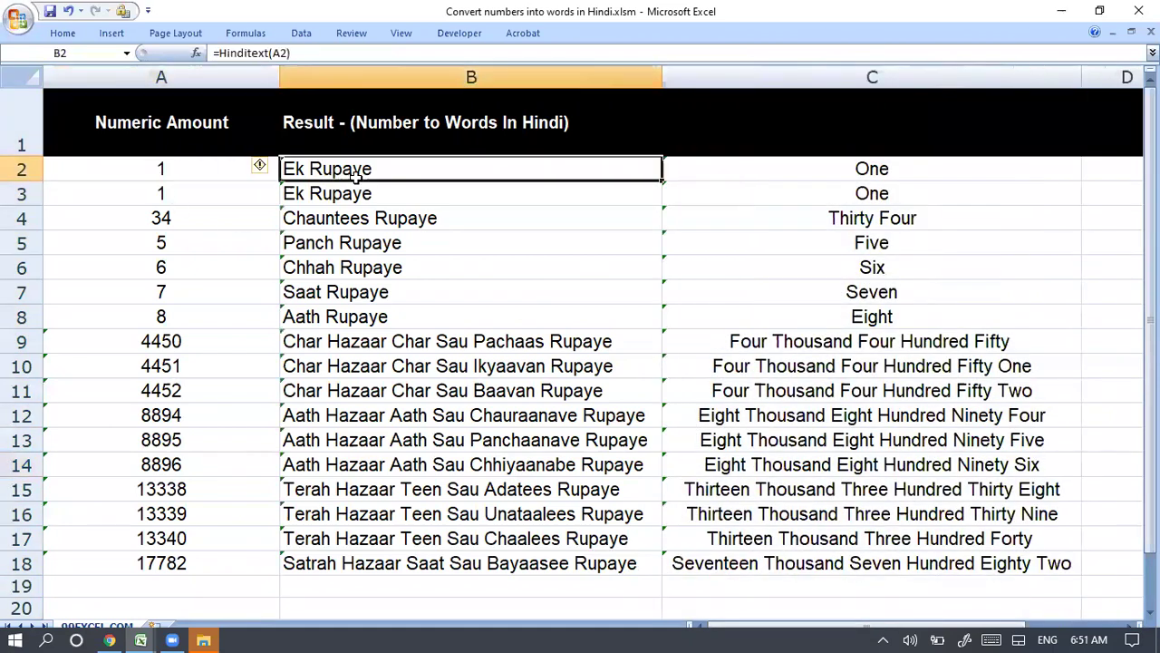
{"action": "left_click", "coordinate": [790, 190]}
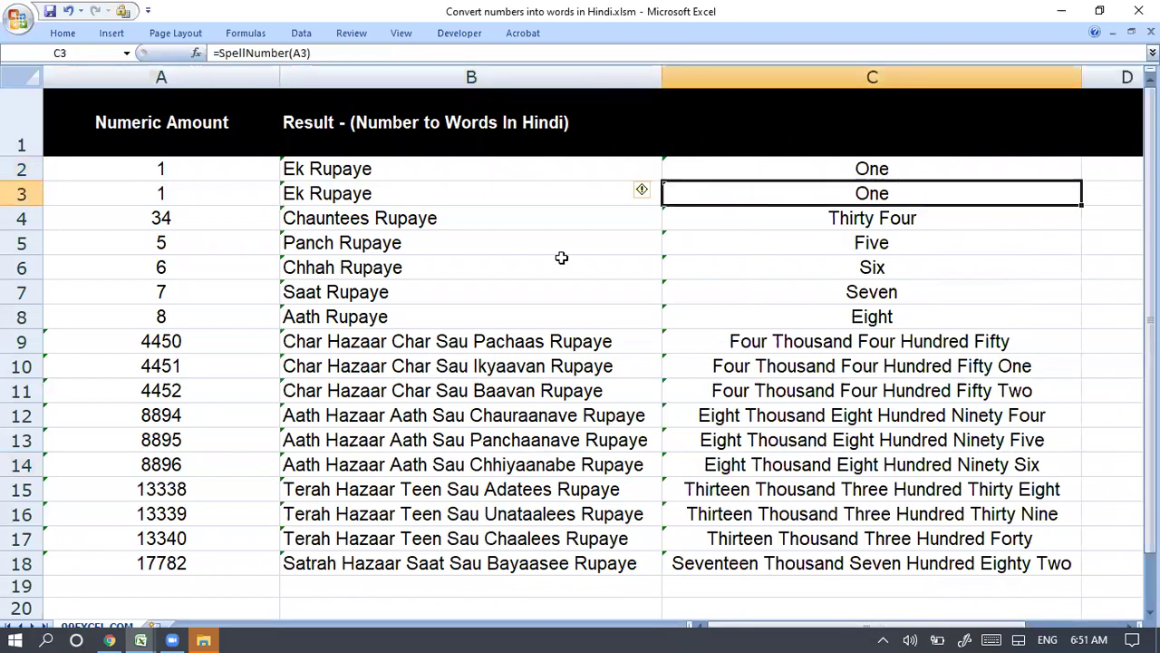
{"action": "left_click", "coordinate": [194, 216]}
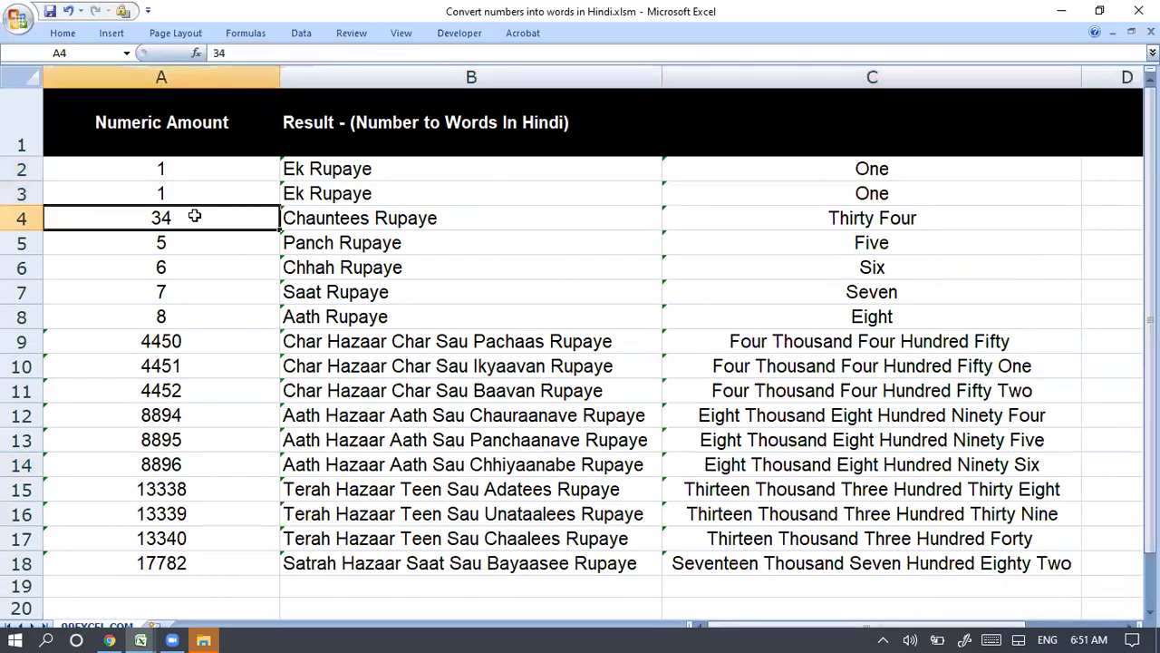
{"action": "left_click", "coordinate": [368, 221]}
{"action": "left_click", "coordinate": [959, 220]}
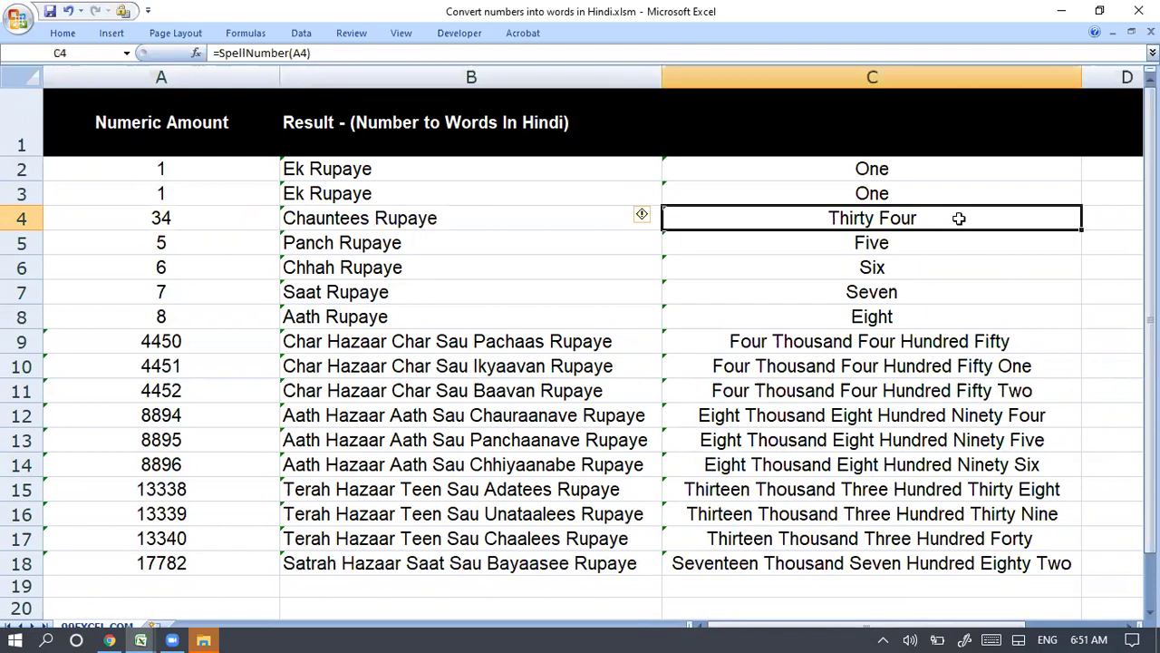
{"action": "left_click", "coordinate": [156, 342]}
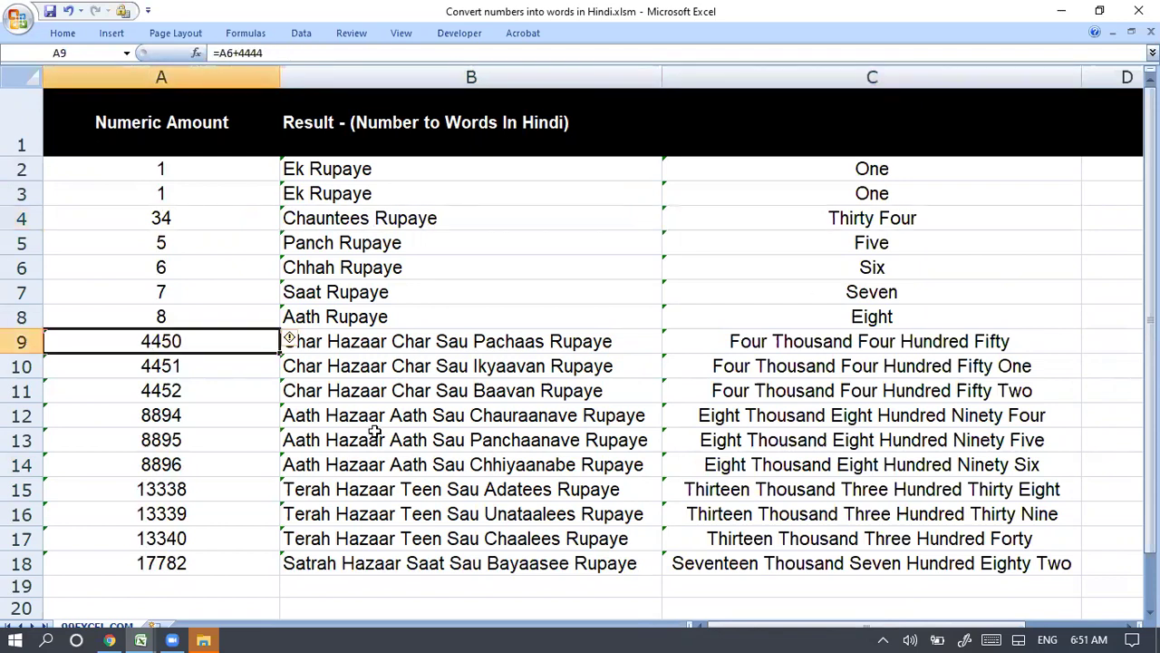
{"action": "left_click", "coordinate": [498, 341]}
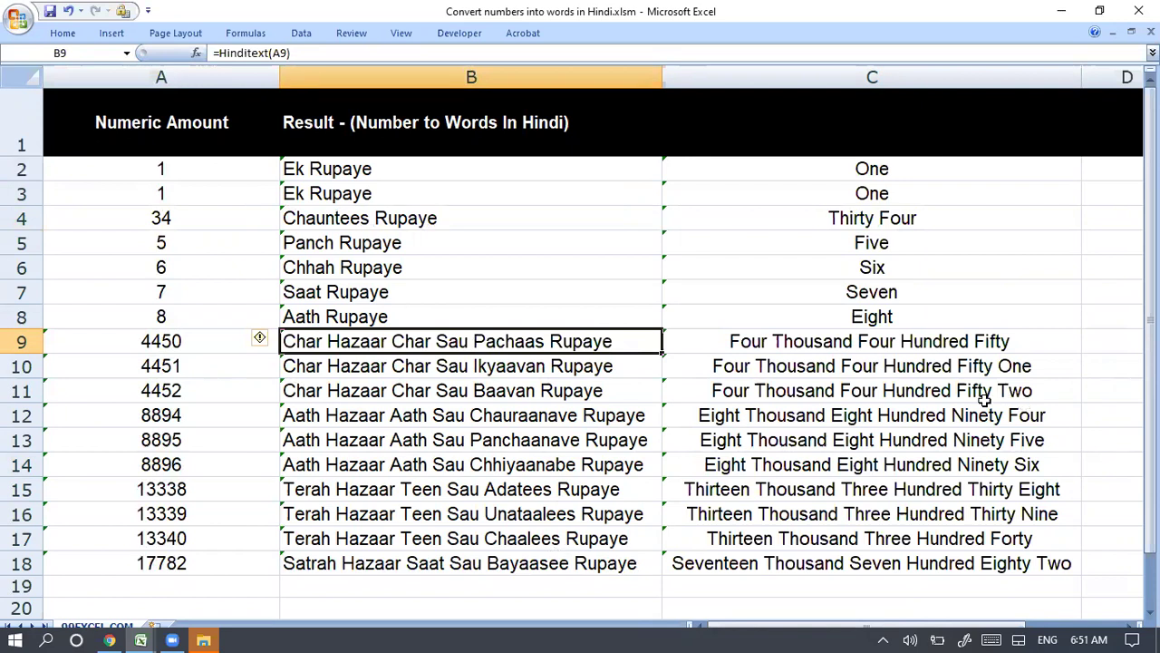
{"action": "left_click", "coordinate": [874, 342]}
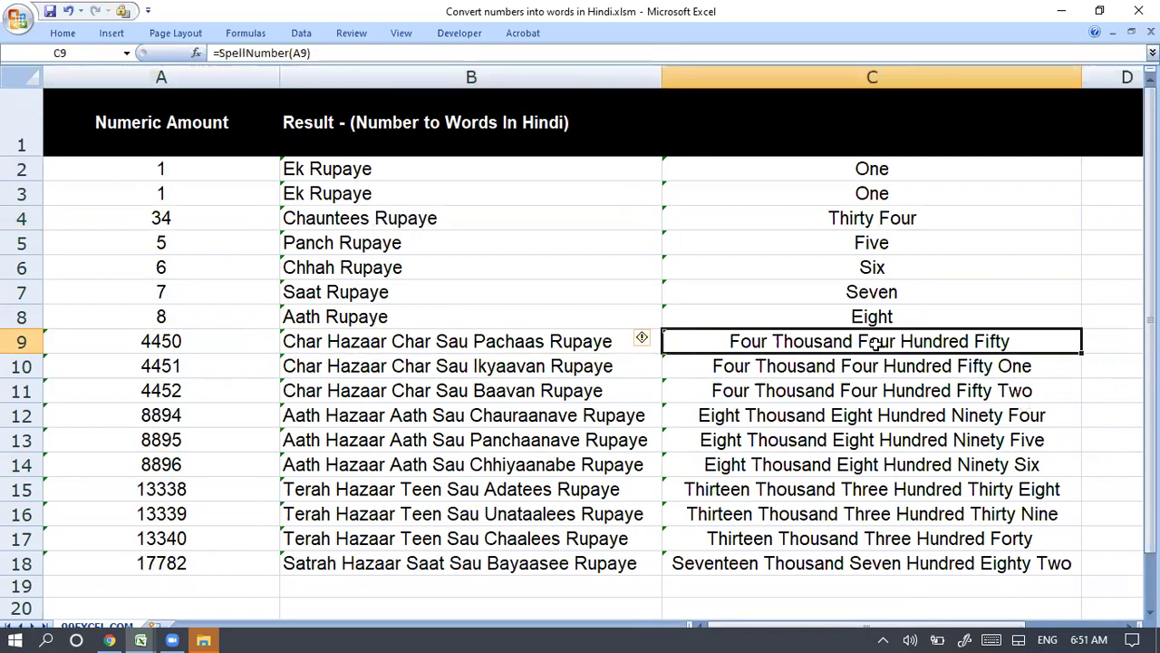